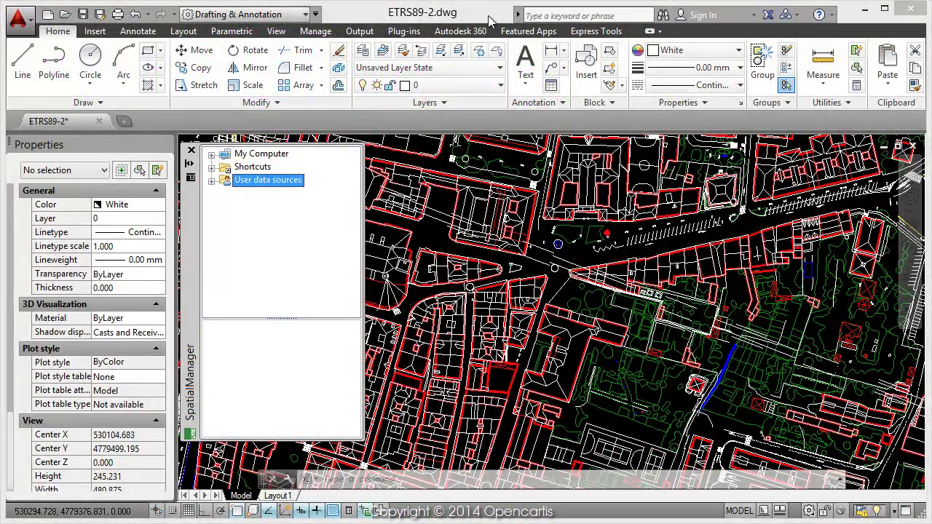
- Scroll and pan around the city map to inspect it
{"action": "scroll", "coordinate": [576, 240], "scroll_direction": "down", "scroll_amount": 1}
{"action": "scroll", "coordinate": [576, 240], "scroll_direction": "down", "scroll_amount": 1}
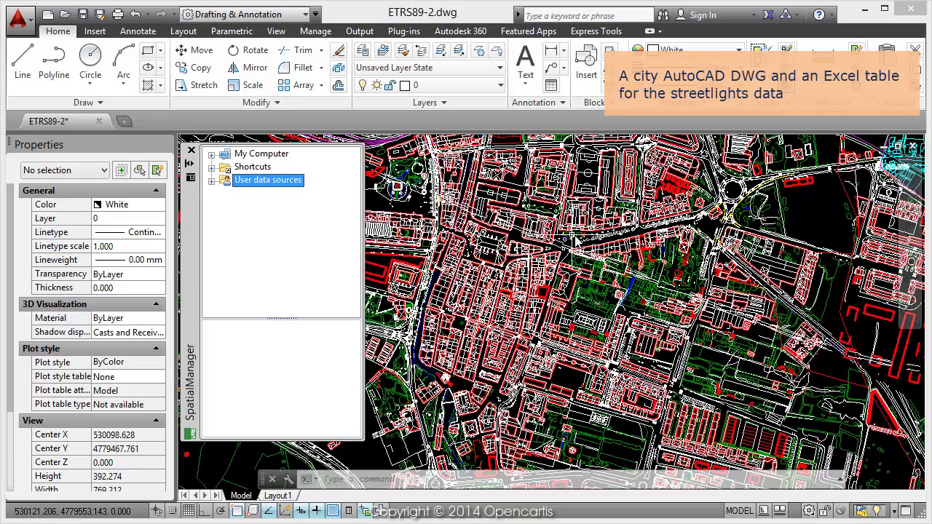
{"action": "scroll", "coordinate": [576, 240], "scroll_direction": "down", "scroll_amount": 2}
{"action": "scroll", "coordinate": [582, 233], "scroll_direction": "down", "scroll_amount": 2}
{"action": "scroll", "coordinate": [594, 299], "scroll_direction": "down", "scroll_amount": 2}
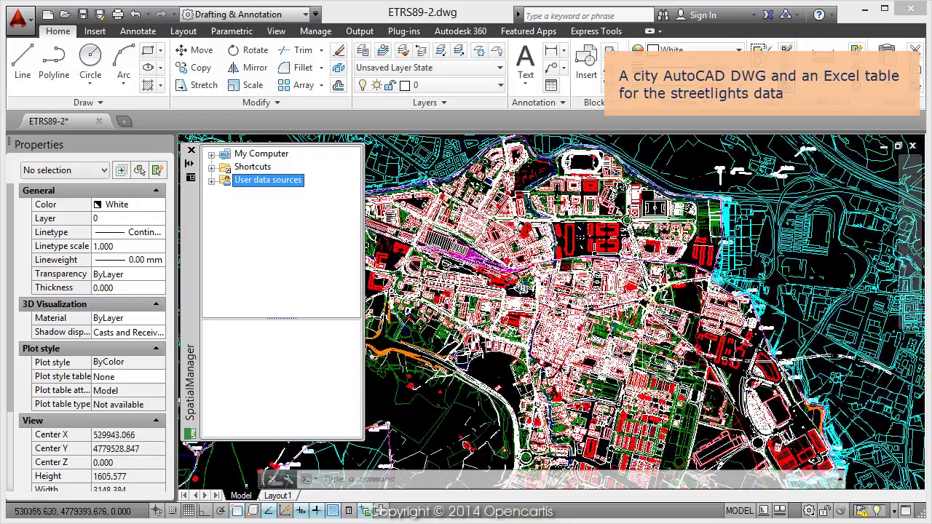
{"action": "scroll", "coordinate": [619, 386], "scroll_direction": "up", "scroll_amount": 3}
{"action": "scroll", "coordinate": [604, 360], "scroll_direction": "up", "scroll_amount": 2}
{"action": "scroll", "coordinate": [619, 357], "scroll_direction": "up", "scroll_amount": 3}
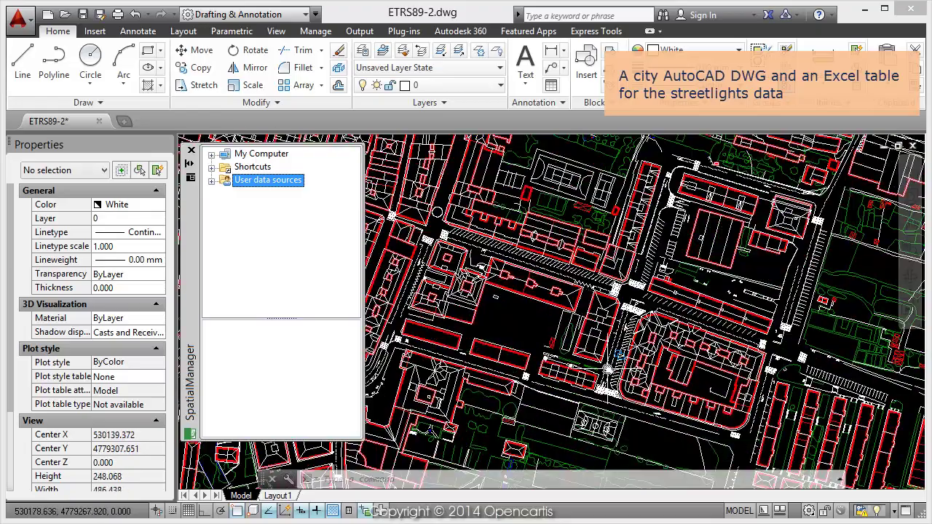
{"action": "middle_click_drag", "start_coordinate": [608, 369], "coordinate": [608, 351]}
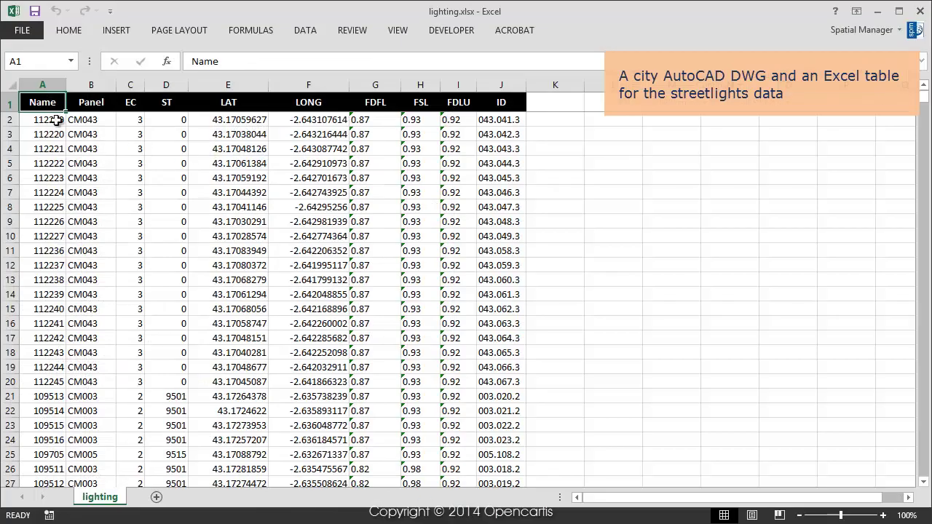
- Review the Panel, LAT, LONG, ID and Name columns of the streetlight table
{"action": "left_click", "coordinate": [82, 102]}
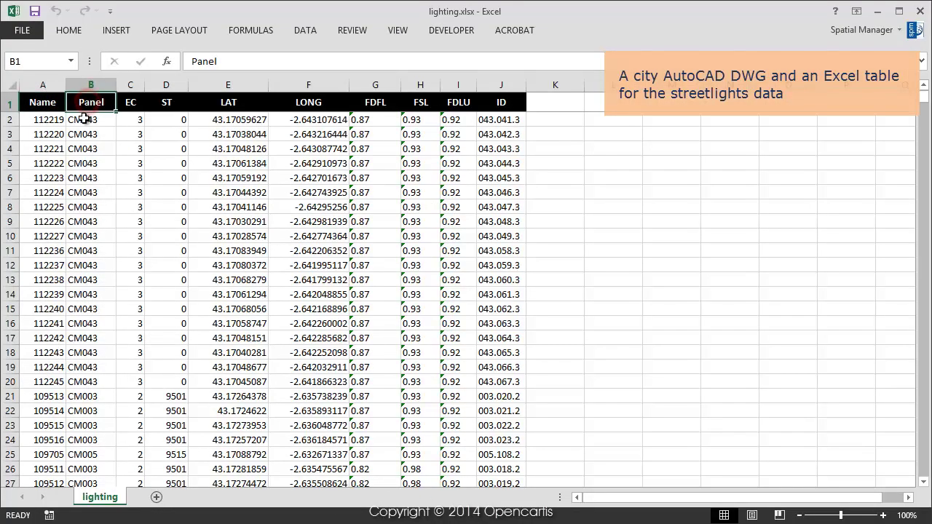
{"action": "left_click", "coordinate": [240, 102]}
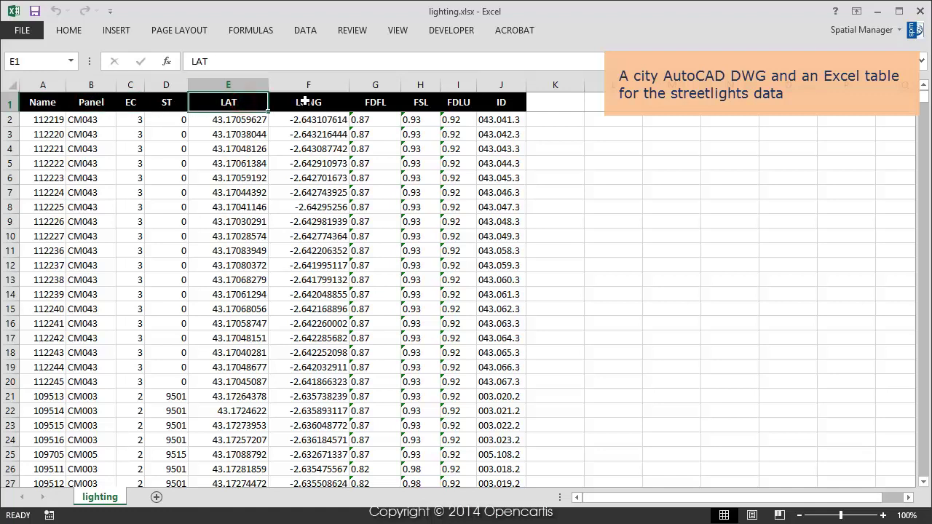
{"action": "left_click", "coordinate": [305, 102]}
{"action": "left_click", "coordinate": [501, 102]}
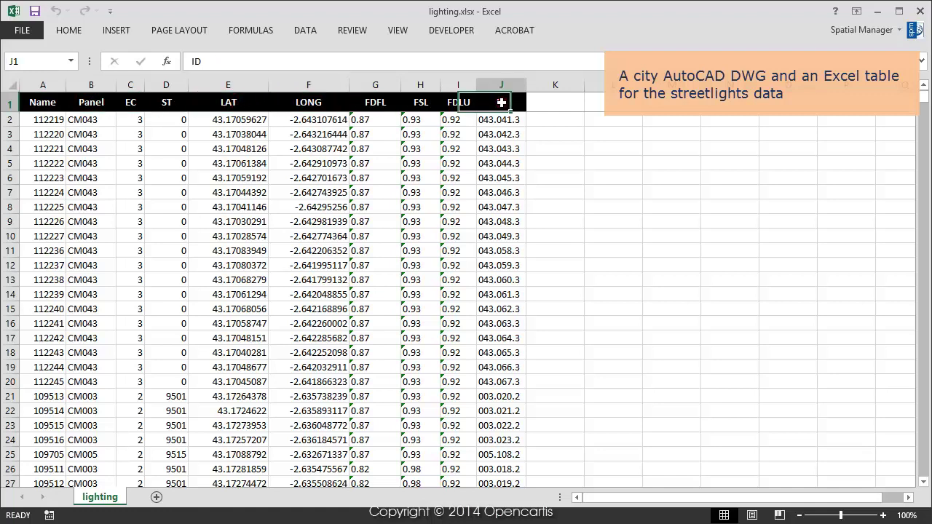
{"action": "left_click", "coordinate": [56, 121]}
{"action": "left_click", "coordinate": [44, 102]}
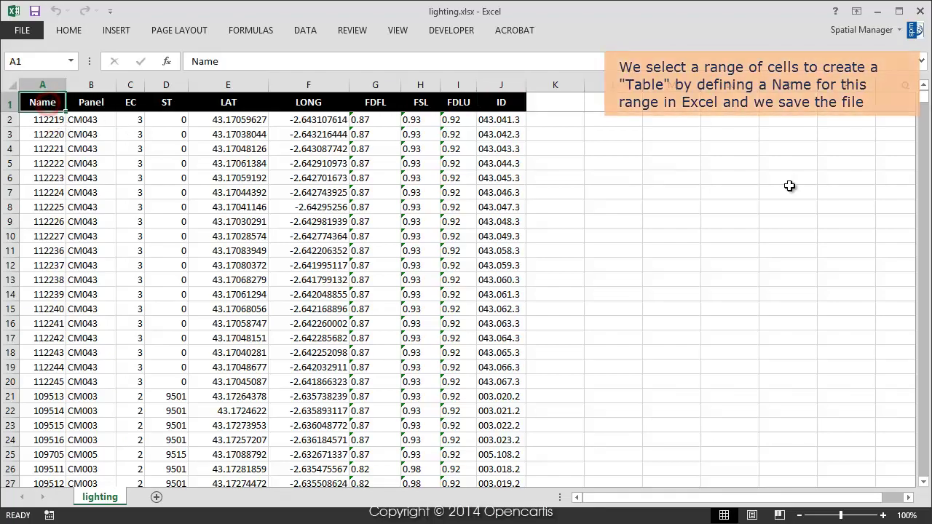
- Select A1:J3028 and define it as the name STLI in Name Manager
{"action": "left_click_drag", "start_coordinate": [925, 100], "coordinate": [923, 471]}
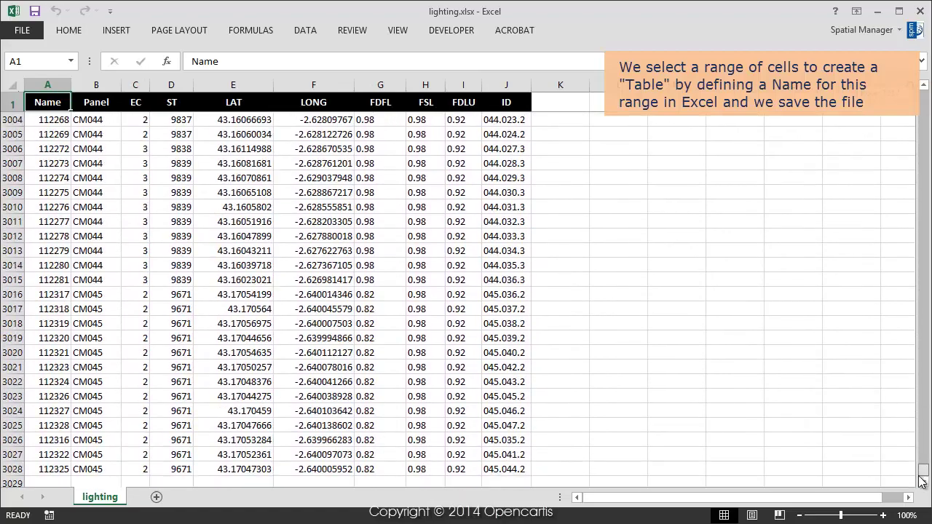
{"action": "left_click", "coordinate": [502, 470], "text": "shift"}
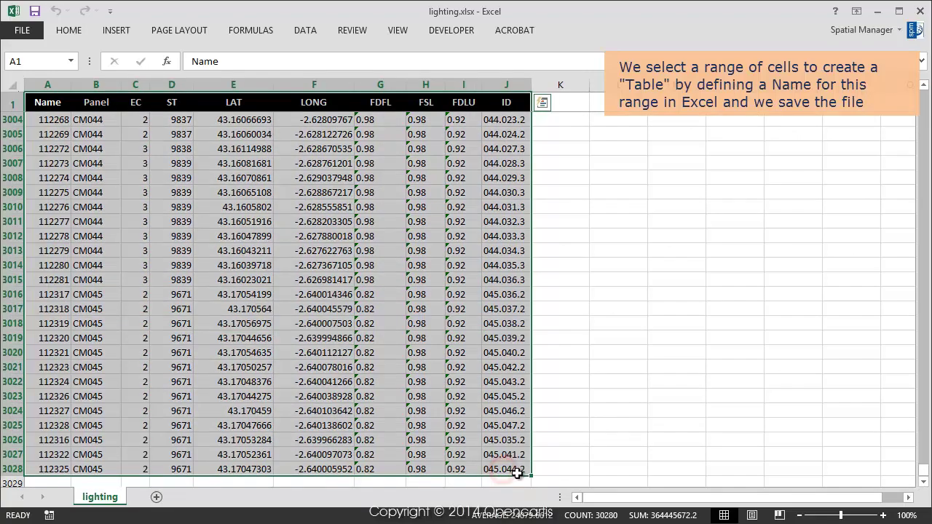
{"action": "left_click", "coordinate": [263, 30]}
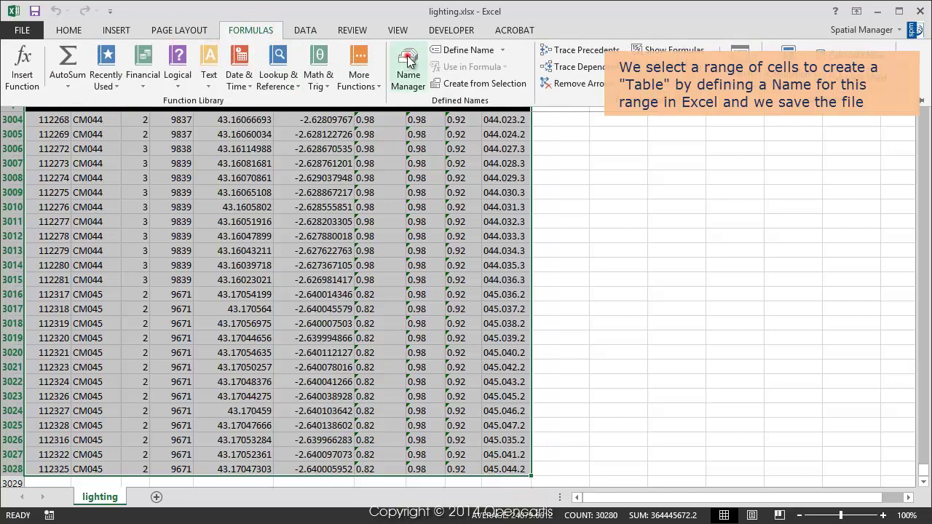
{"action": "left_click", "coordinate": [407, 61]}
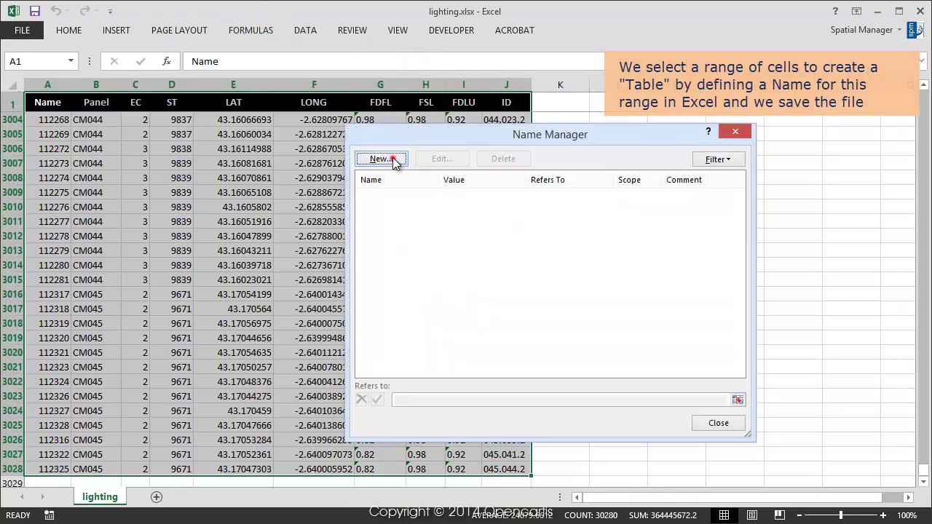
{"action": "left_click", "coordinate": [393, 159]}
{"action": "left_click", "coordinate": [546, 231]}
{"action": "double_click", "coordinate": [546, 232]}
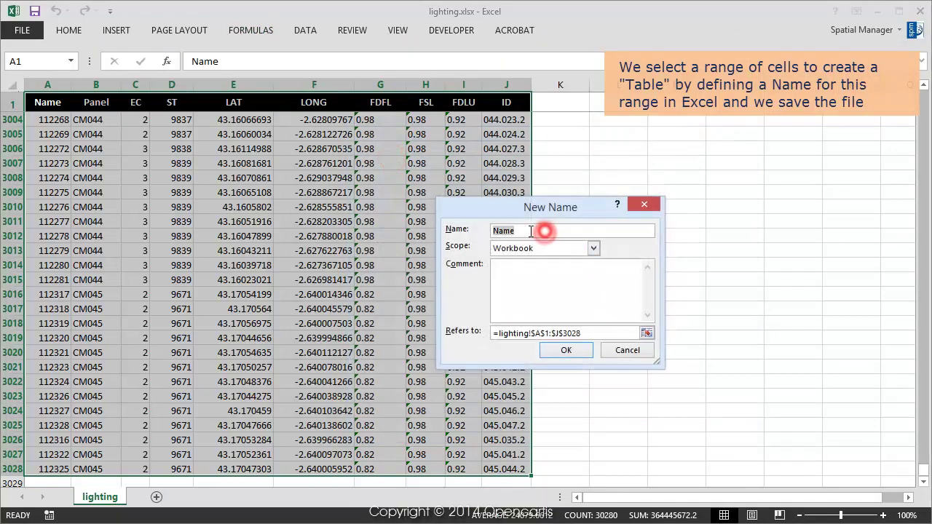
{"action": "type", "text": "STL"}
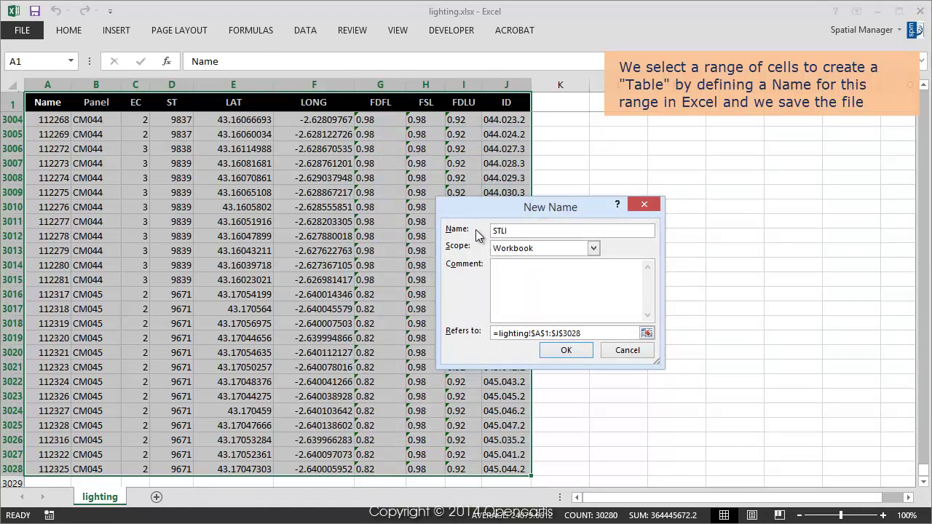
{"action": "left_click", "coordinate": [555, 351]}
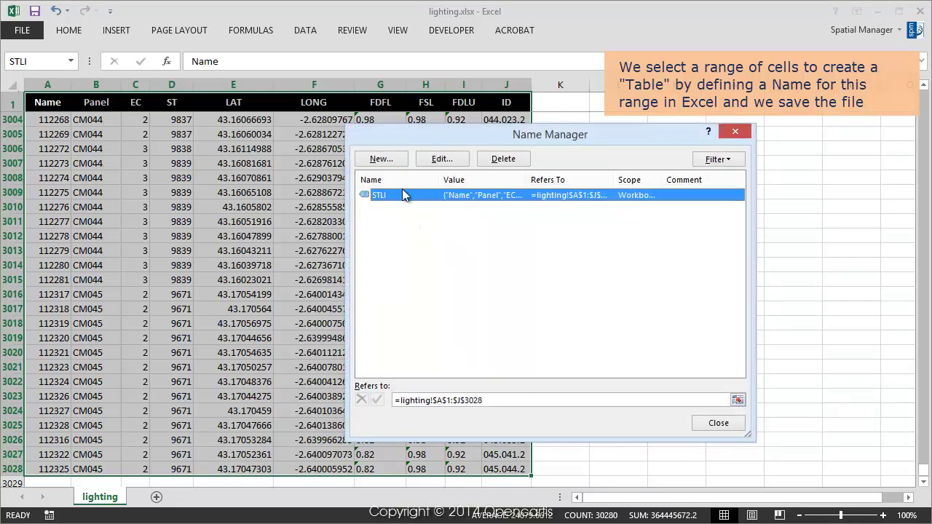
{"action": "left_click", "coordinate": [719, 428]}
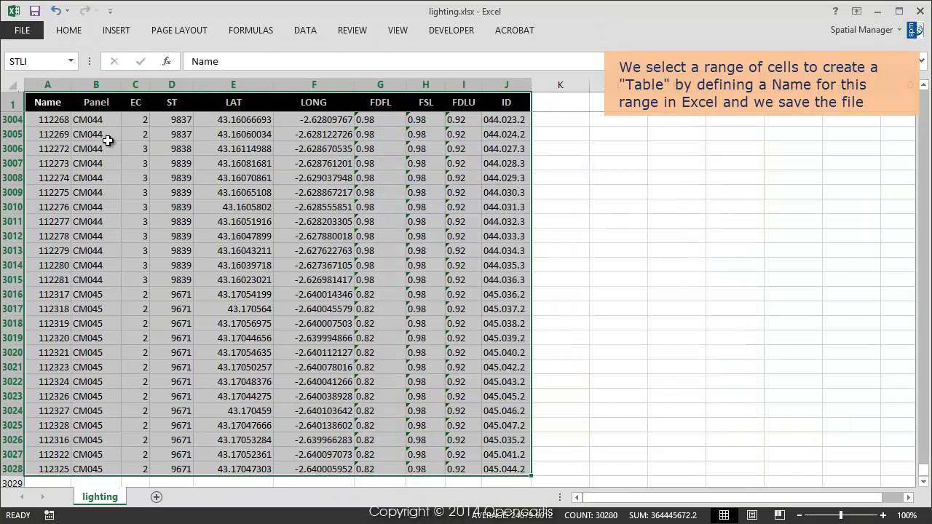
- Clear the selection, save the workbook, and return to AutoCAD
{"action": "left_click", "coordinate": [48, 103]}
{"action": "left_click", "coordinate": [37, 11]}
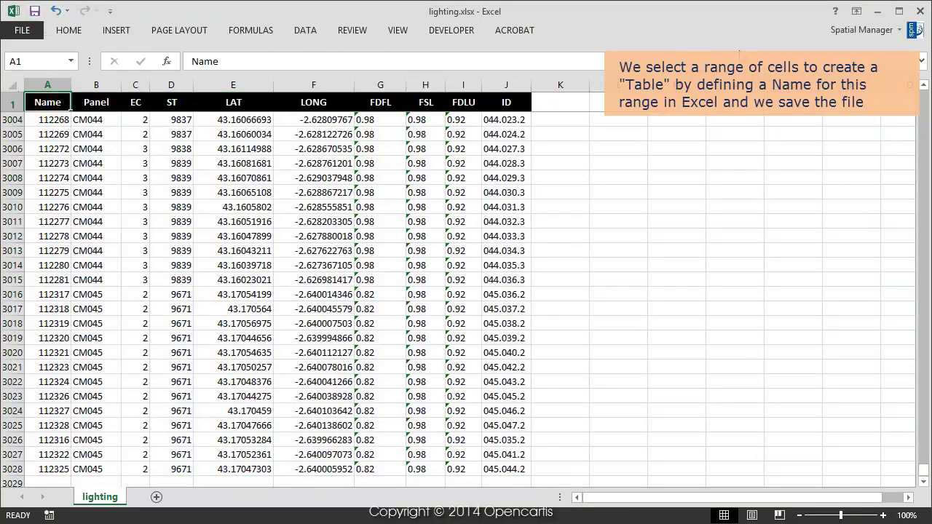
{"action": "left_click", "coordinate": [877, 12]}
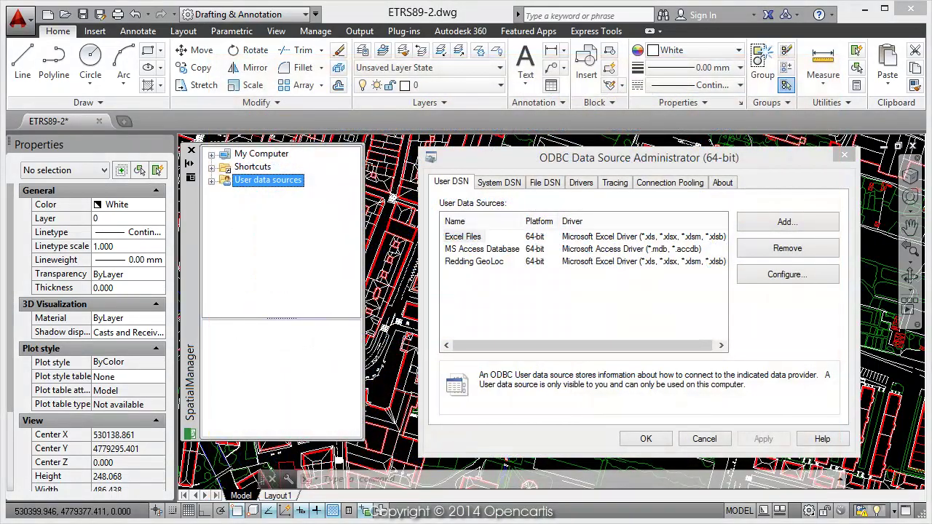
- Add a new Microsoft Excel user data source named STLI
{"action": "left_click", "coordinate": [780, 156]}
{"action": "left_click", "coordinate": [786, 224]}
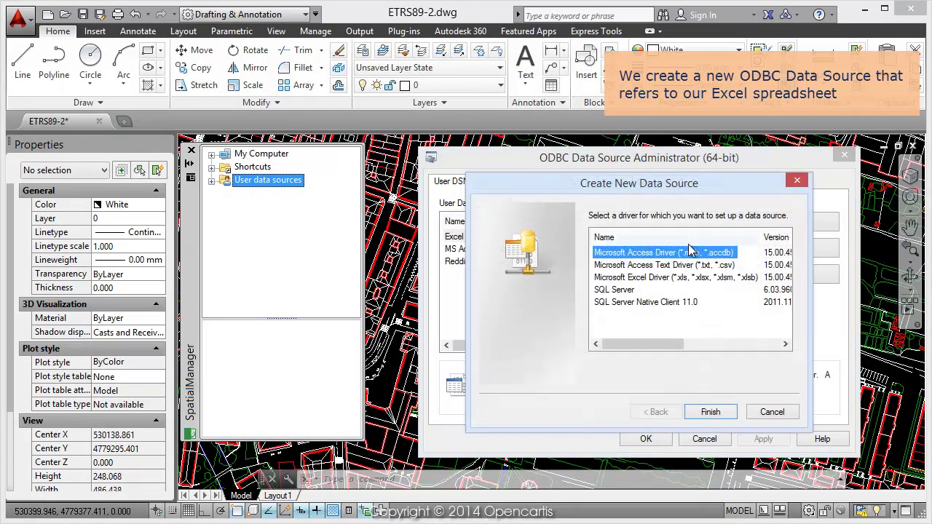
{"action": "left_click", "coordinate": [657, 278]}
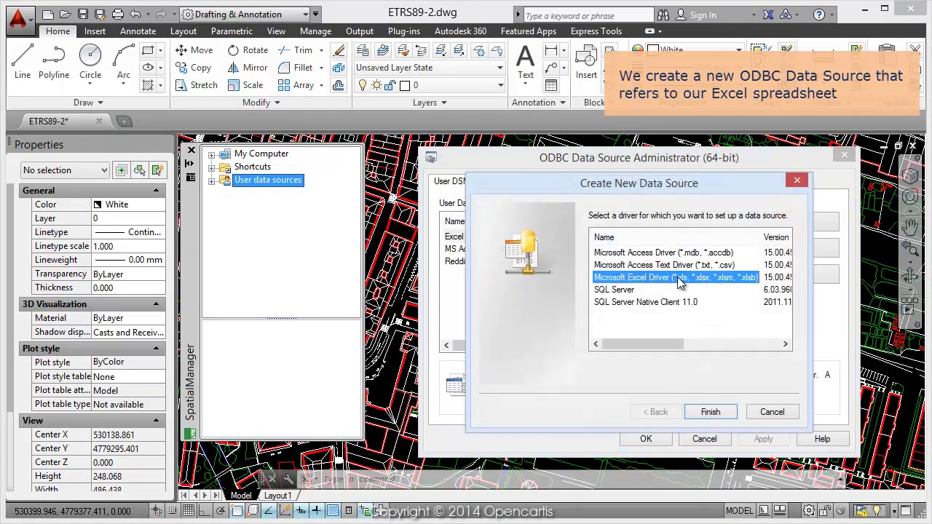
{"action": "left_click", "coordinate": [708, 413]}
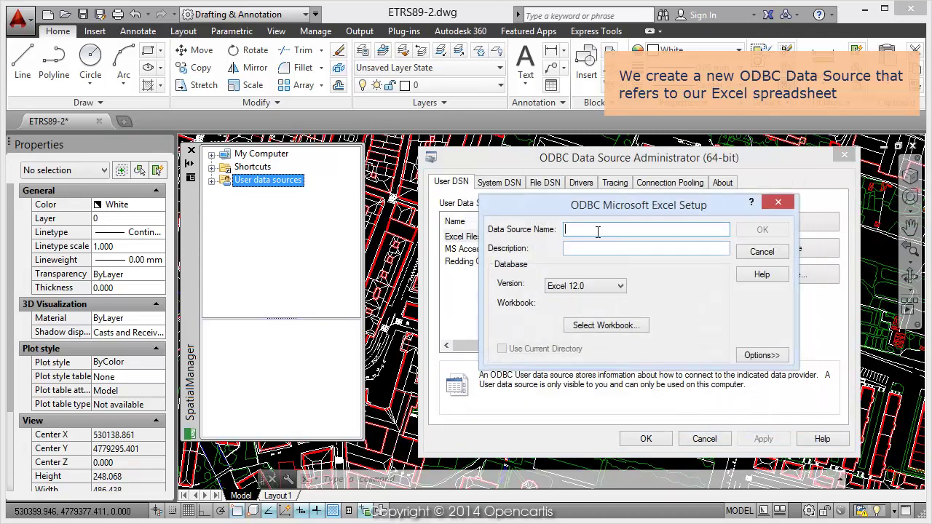
{"action": "left_click", "coordinate": [595, 230]}
{"action": "type", "text": "STLI"}
- Point the STLI source to the workbook C:\TempSPM\lighting.xlsx
{"action": "left_click", "coordinate": [610, 325]}
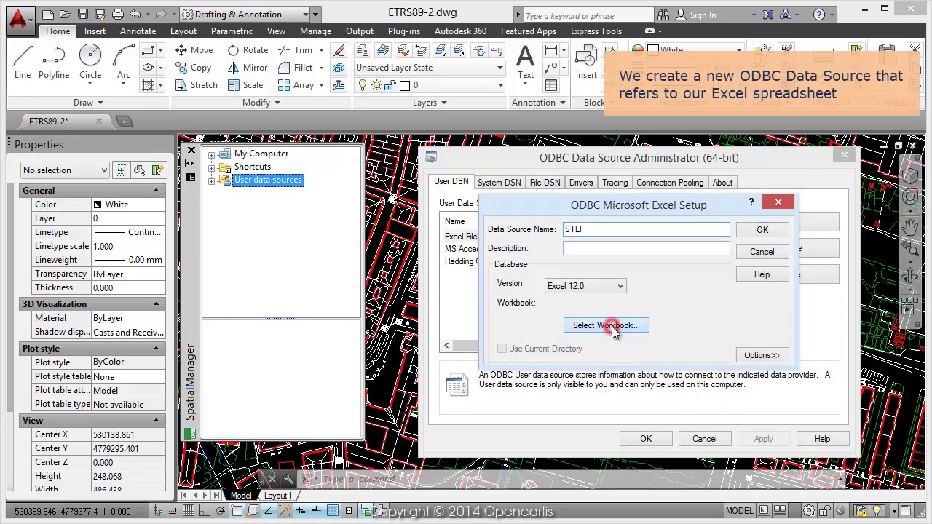
{"action": "double_click", "coordinate": [630, 264]}
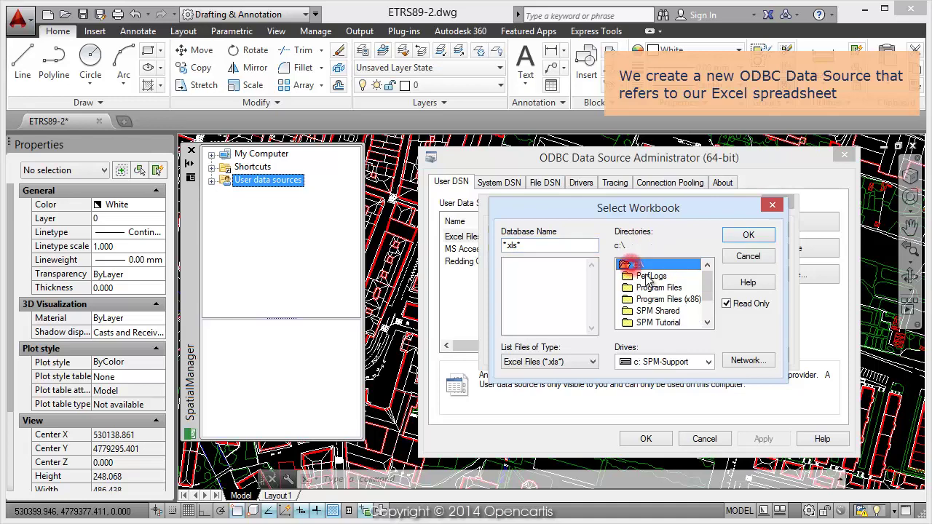
{"action": "left_click", "coordinate": [703, 309]}
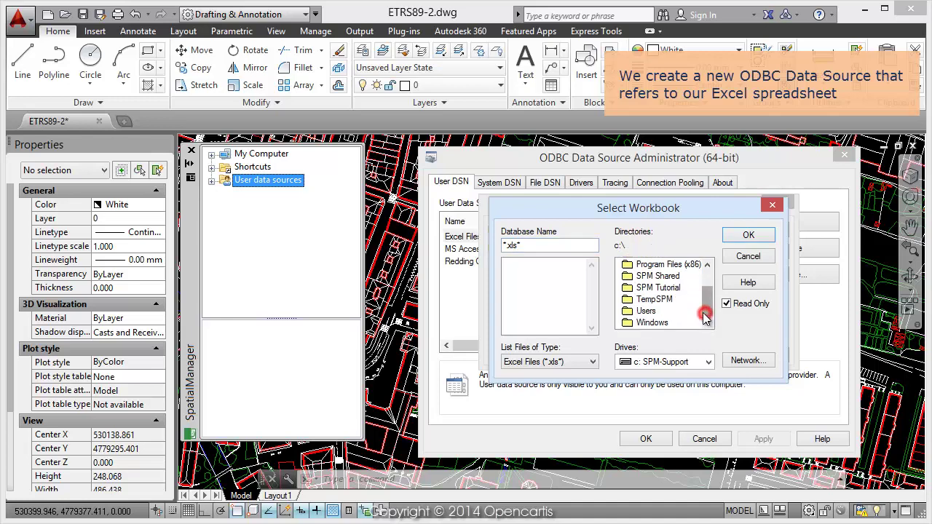
{"action": "left_click", "coordinate": [652, 299]}
{"action": "double_click", "coordinate": [652, 301]}
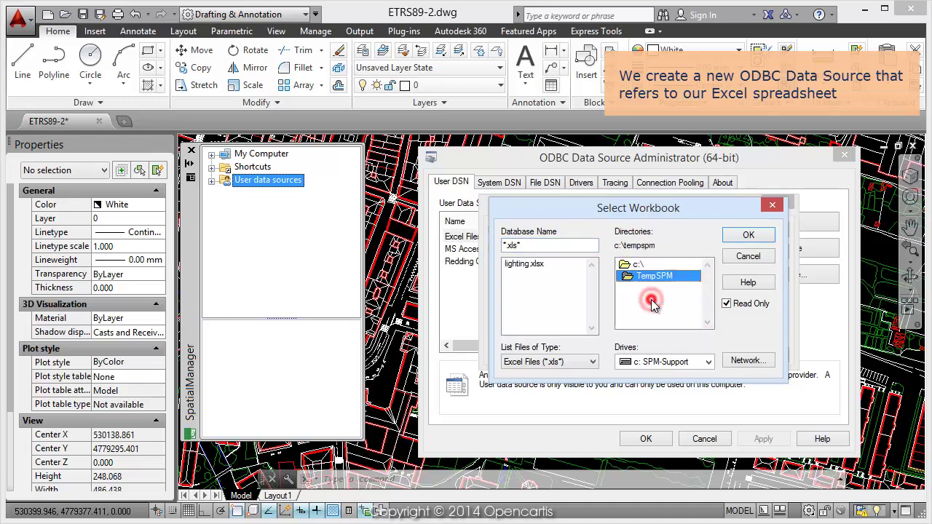
{"action": "left_click", "coordinate": [515, 265]}
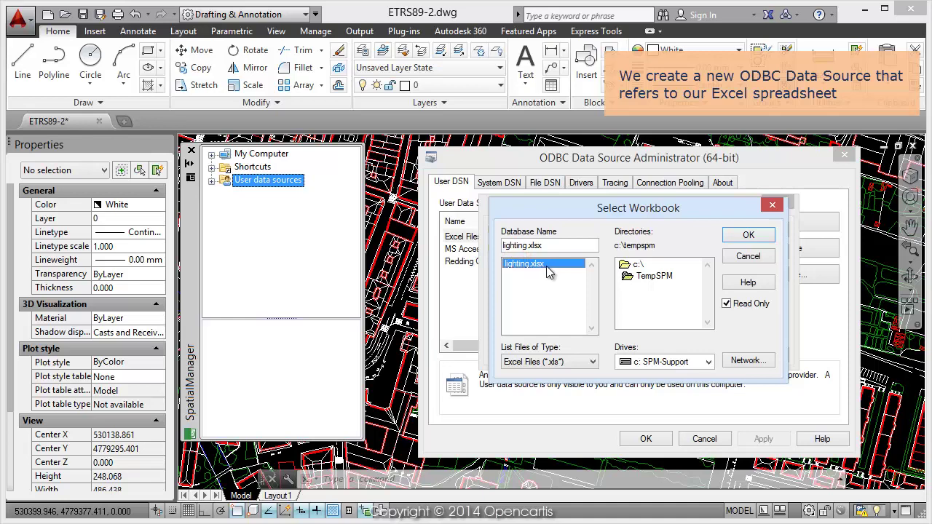
{"action": "left_click", "coordinate": [746, 235]}
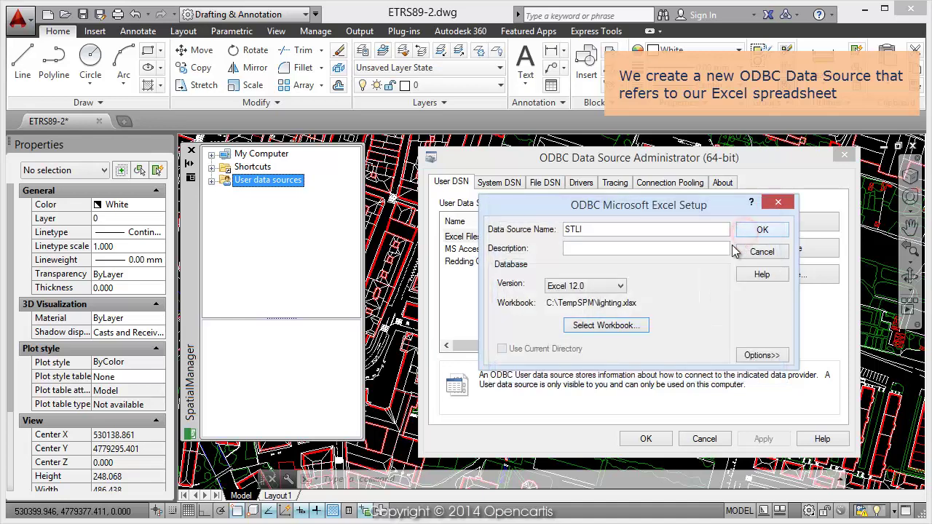
- Confirm the STLI data source and close the ODBC administrator
{"action": "left_click", "coordinate": [758, 233]}
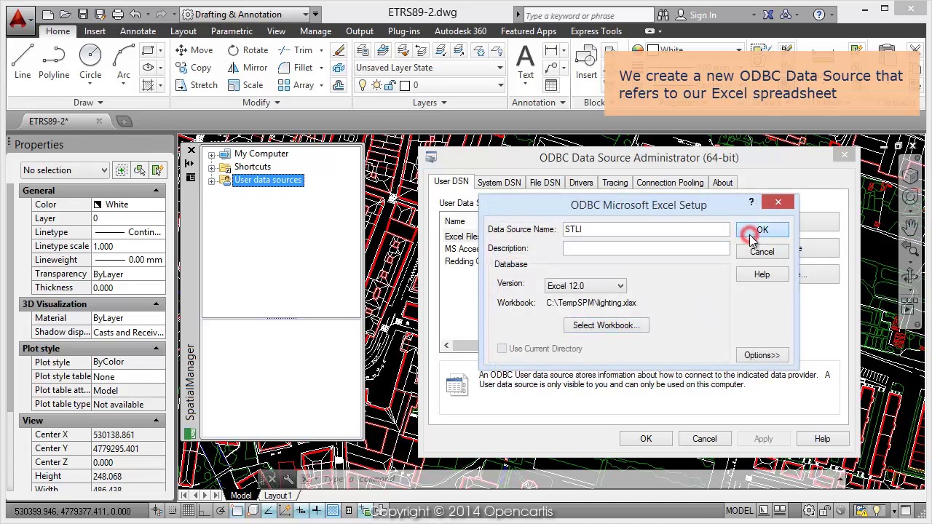
{"action": "left_click", "coordinate": [452, 274]}
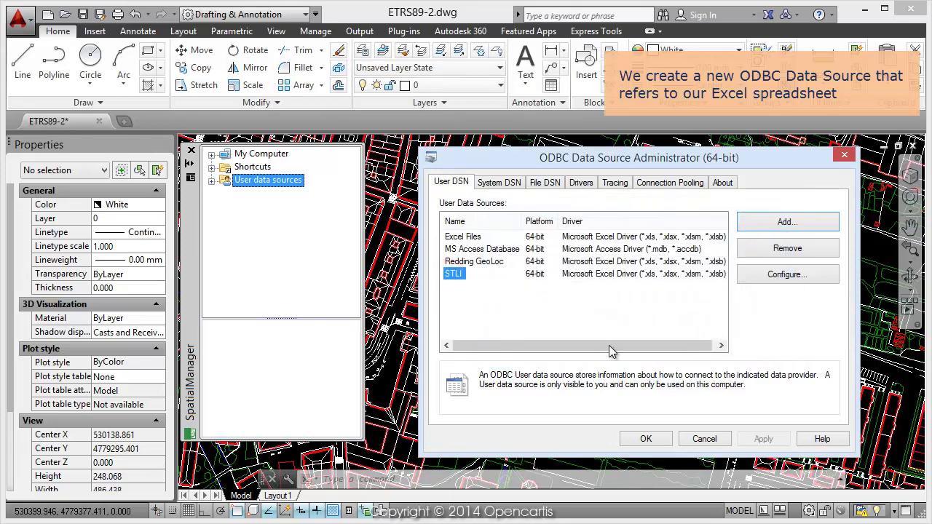
{"action": "left_click", "coordinate": [645, 439]}
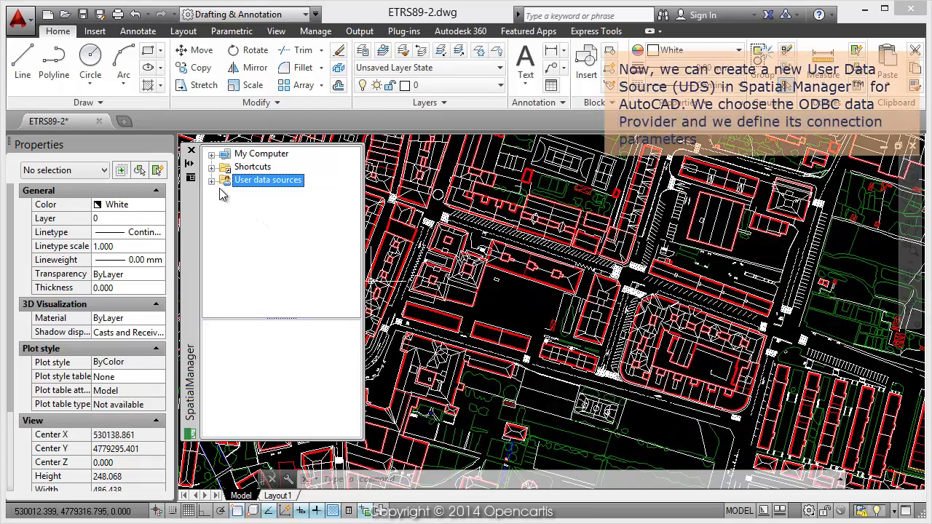
{"action": "left_click", "coordinate": [211, 180]}
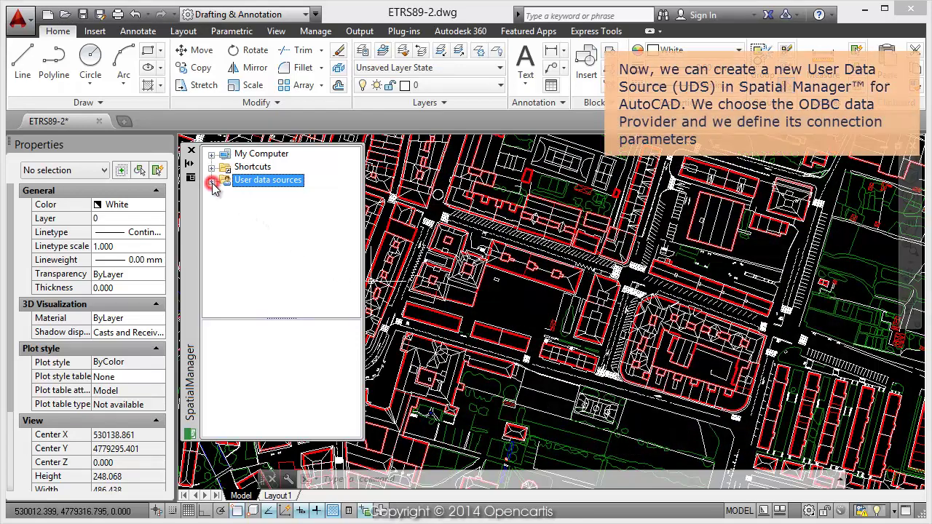
{"action": "right_click", "coordinate": [260, 183]}
- Start the Create user data source wizard with the Open Database Connectivity ODBC provider
{"action": "left_click", "coordinate": [281, 191]}
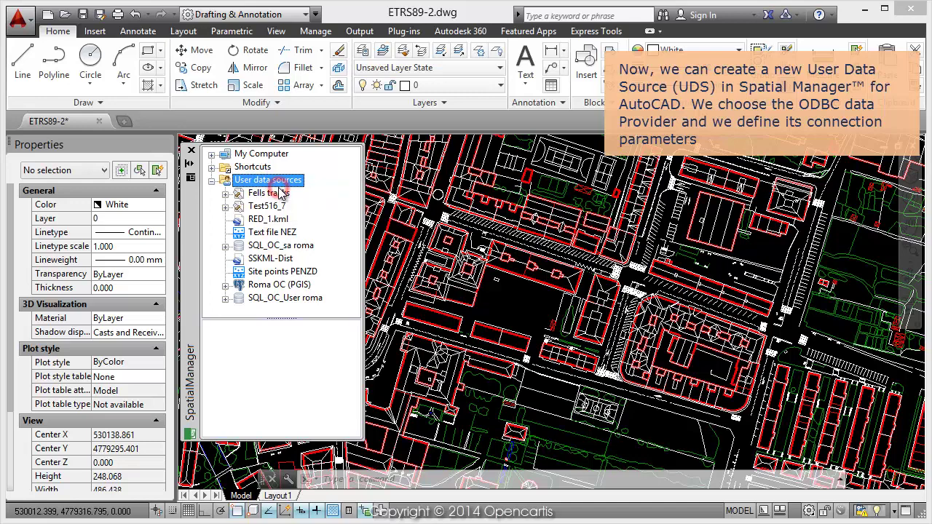
{"action": "left_click_drag", "start_coordinate": [288, 102], "coordinate": [543, 81]}
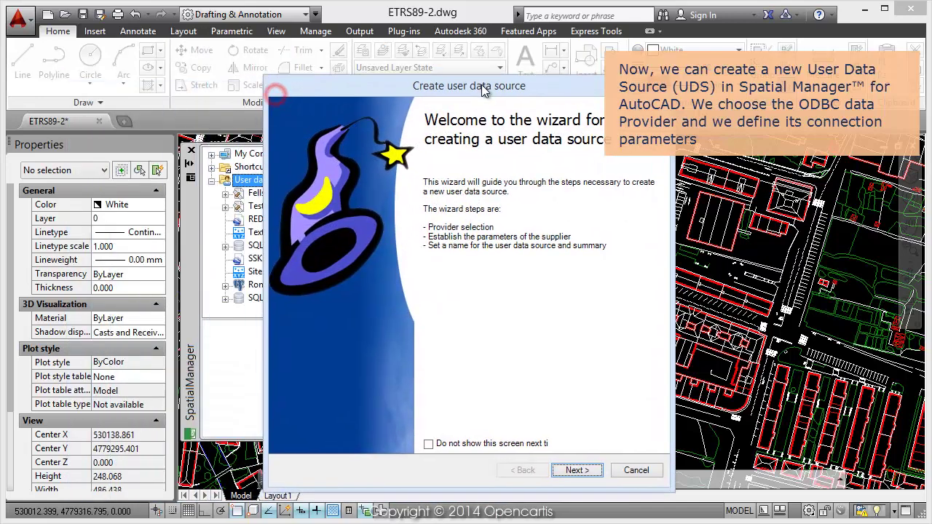
{"action": "left_click", "coordinate": [638, 457]}
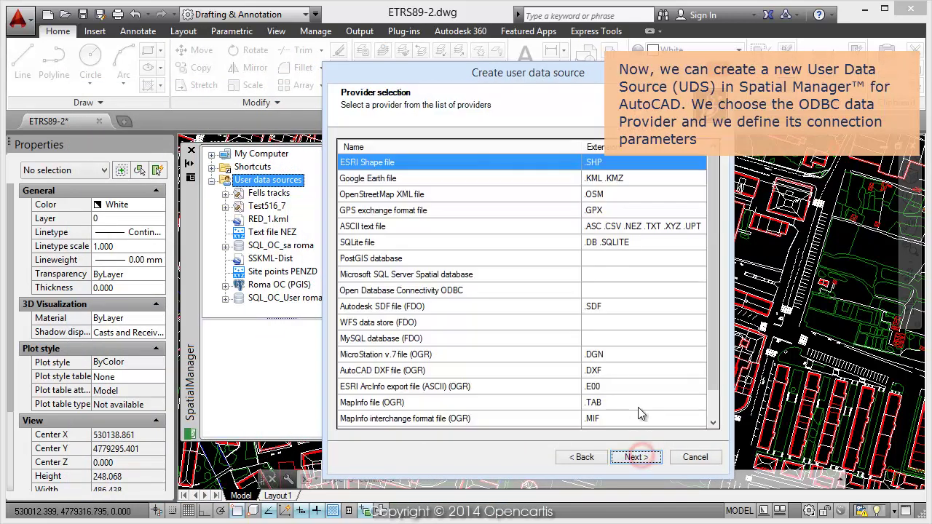
{"action": "left_click", "coordinate": [411, 290]}
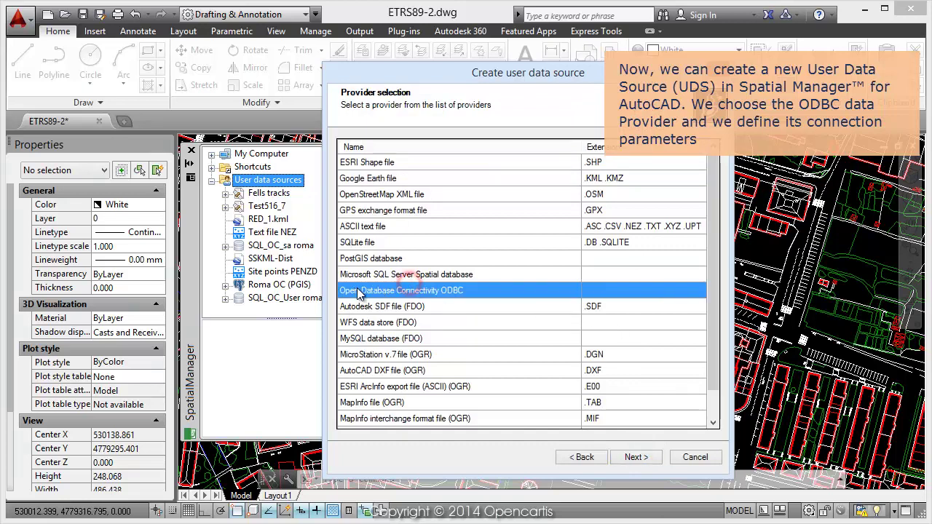
{"action": "left_click", "coordinate": [638, 458]}
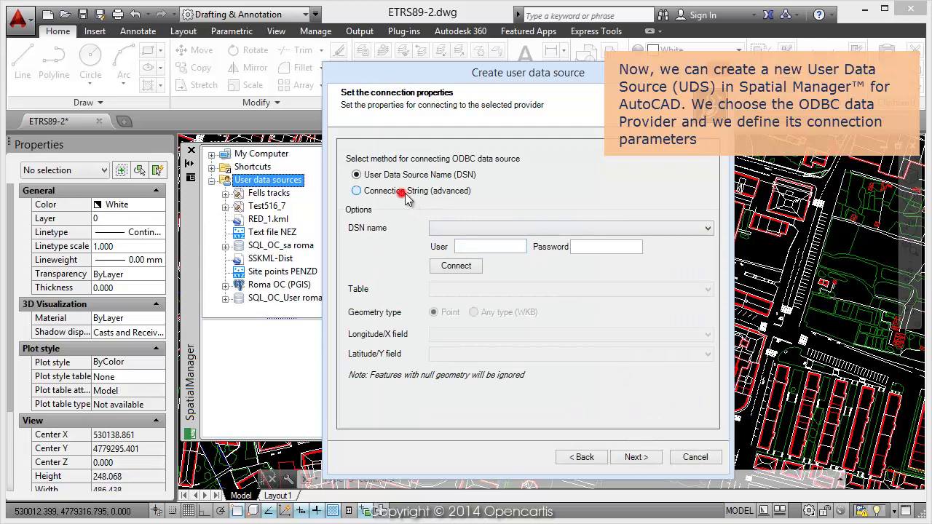
- Connect by data source name to DSN STLI and choose table STLI
{"action": "left_click", "coordinate": [404, 192]}
{"action": "left_click", "coordinate": [460, 237]}
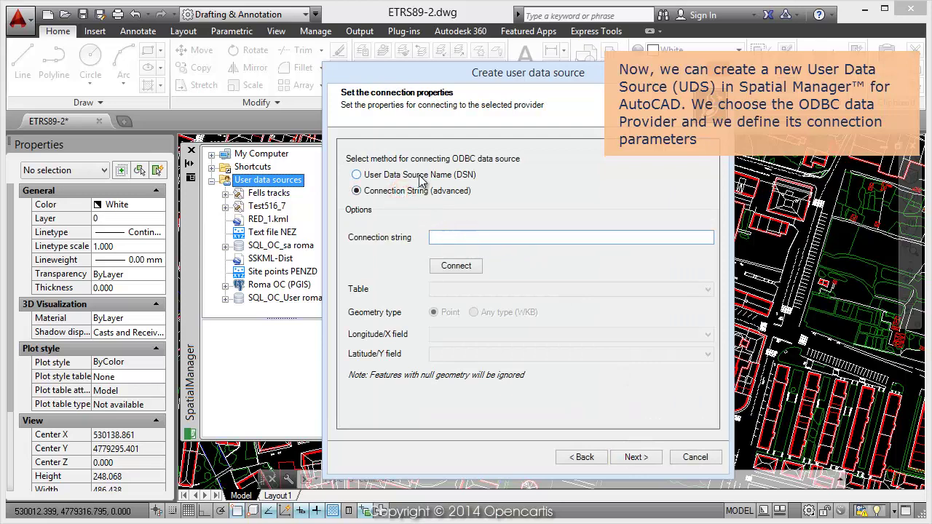
{"action": "left_click", "coordinate": [420, 176]}
{"action": "left_click", "coordinate": [455, 229]}
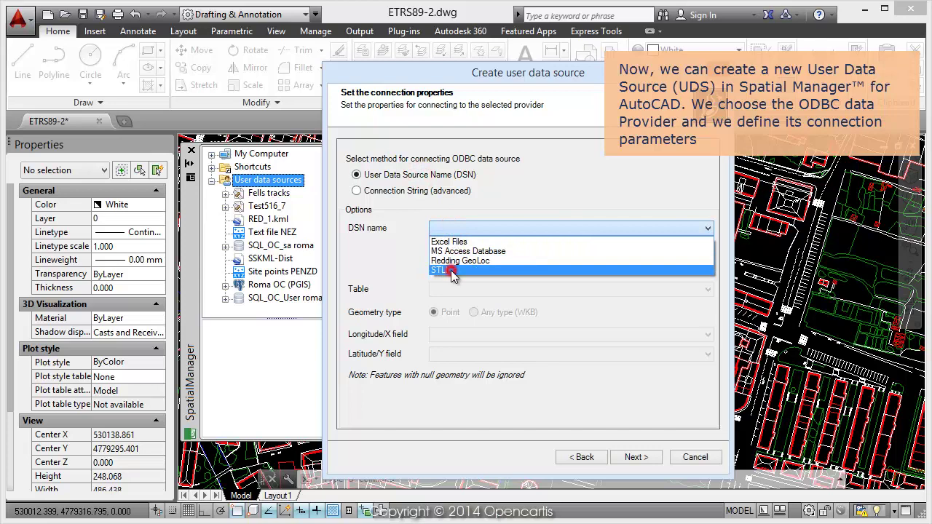
{"action": "left_click", "coordinate": [451, 270]}
{"action": "left_click", "coordinate": [456, 266]}
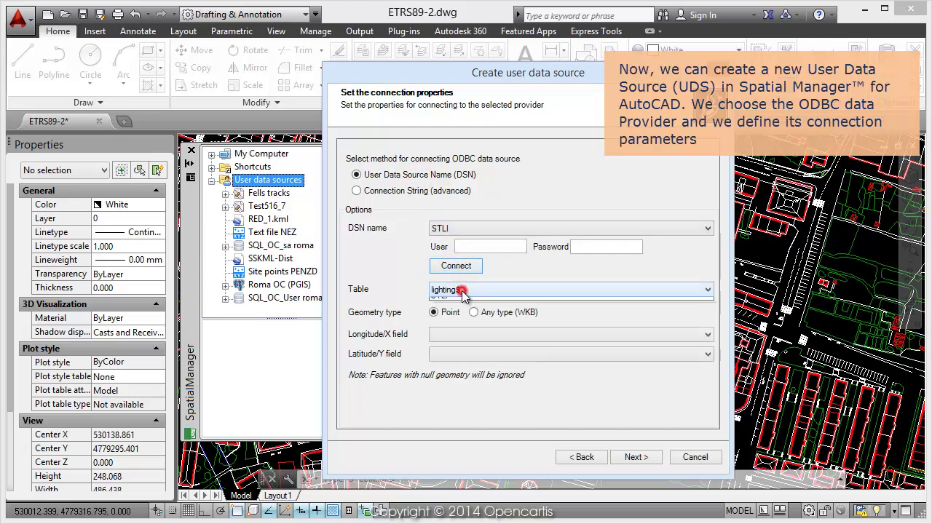
{"action": "left_click", "coordinate": [463, 291]}
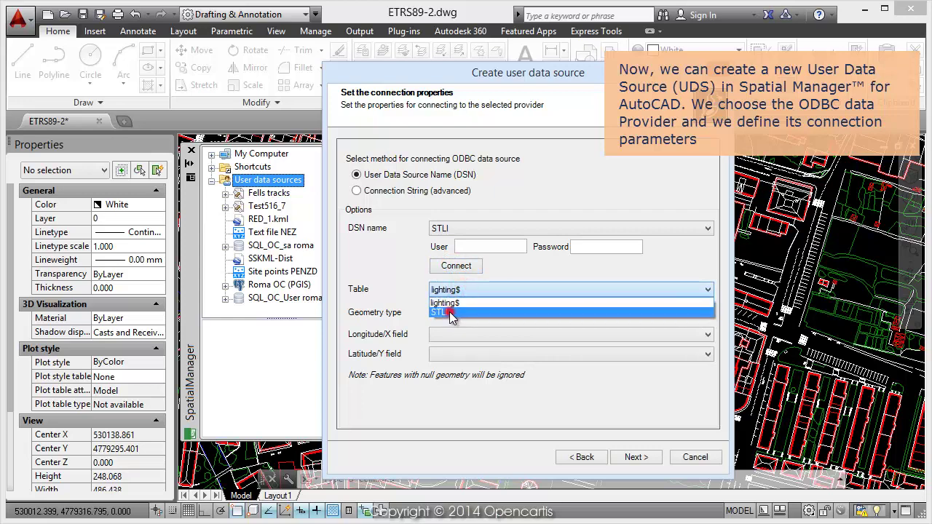
{"action": "left_click", "coordinate": [451, 313]}
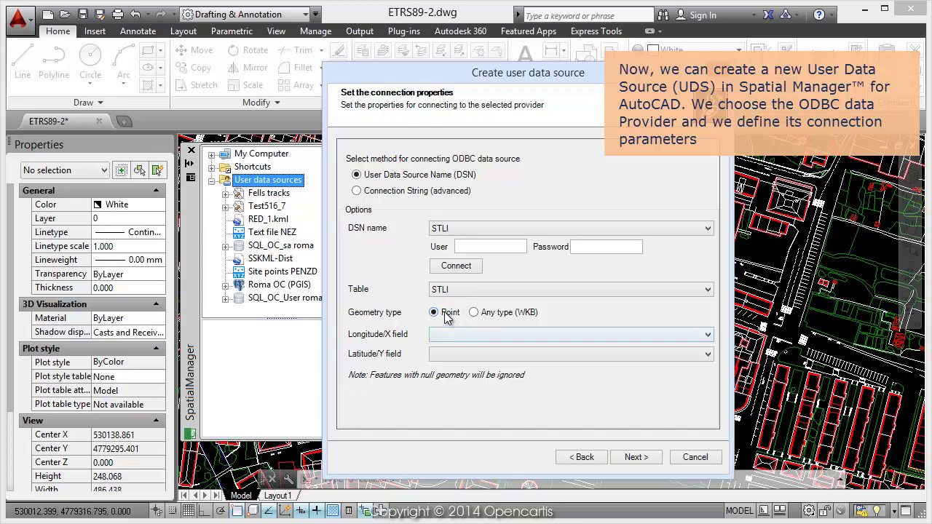
- Use LONG as the X field and LAT as the Y field
{"action": "left_click", "coordinate": [455, 333]}
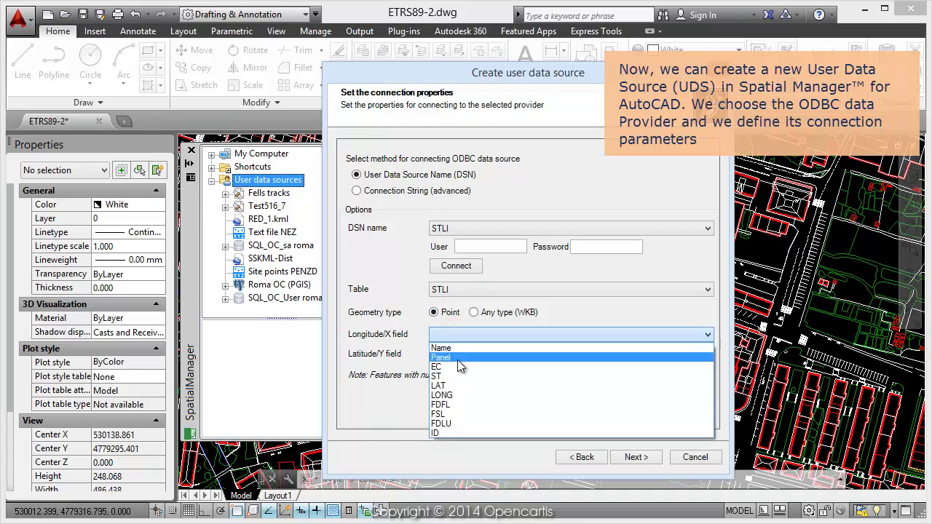
{"action": "left_click", "coordinate": [456, 395]}
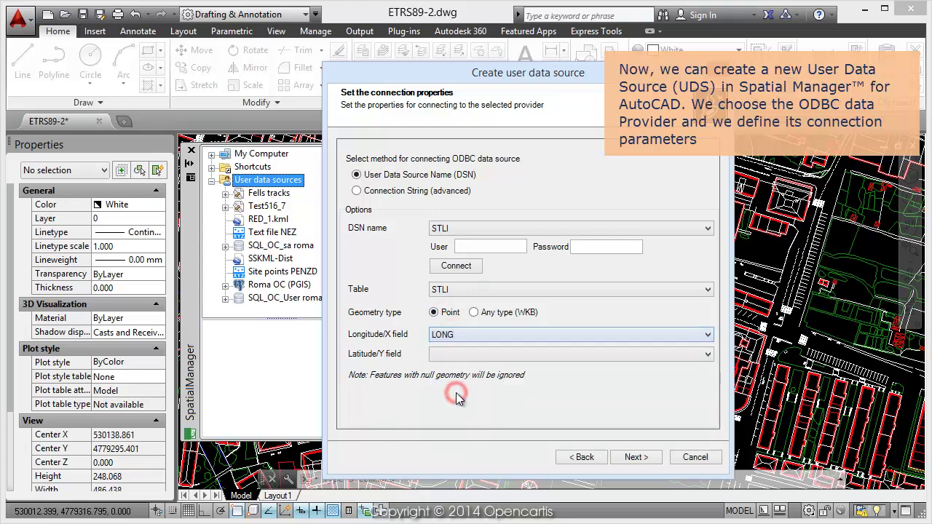
{"action": "left_click", "coordinate": [442, 356]}
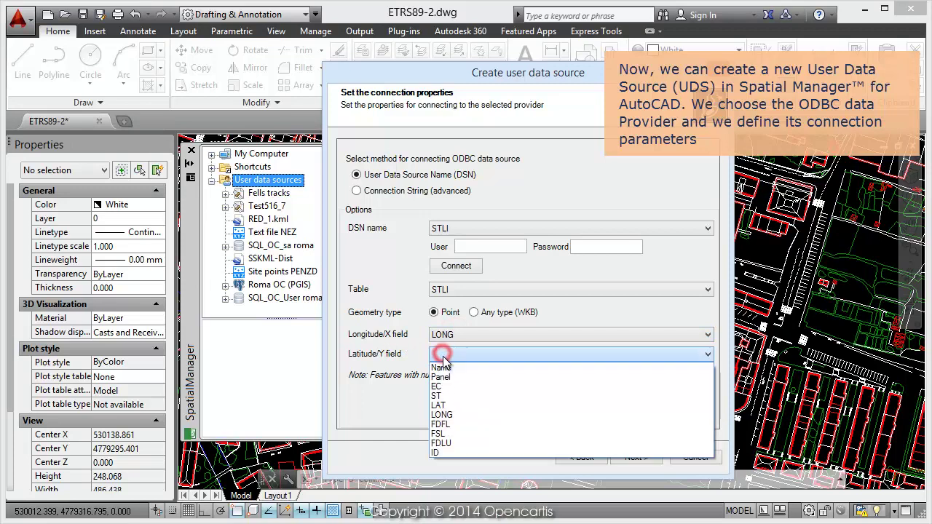
{"action": "left_click", "coordinate": [446, 406]}
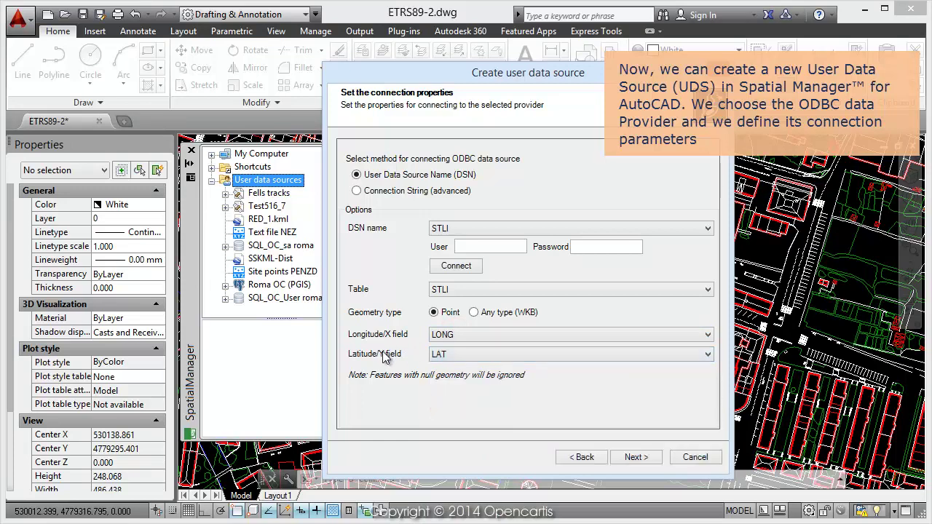
{"action": "left_click", "coordinate": [632, 457]}
- Finish the STLI.STLI (ODBC) source and import it into the current drawing
{"action": "left_click", "coordinate": [594, 173]}
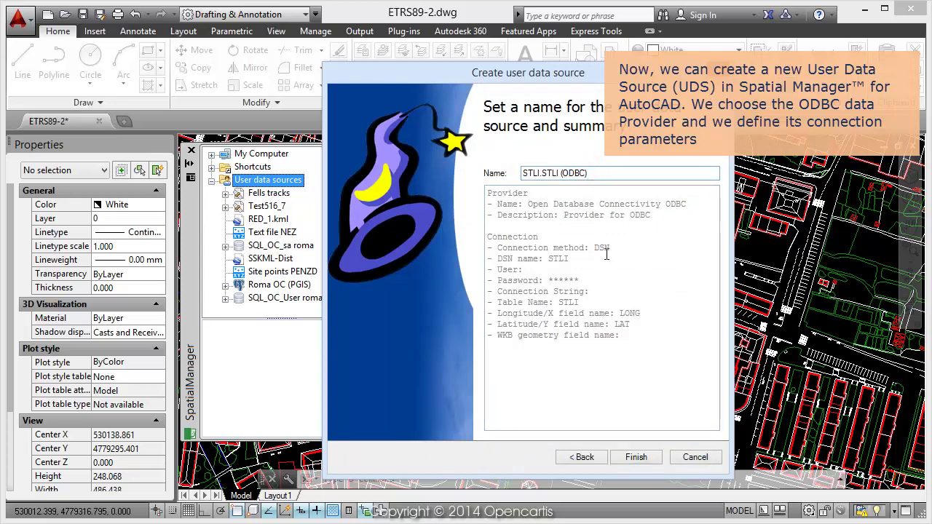
{"action": "left_click", "coordinate": [634, 457]}
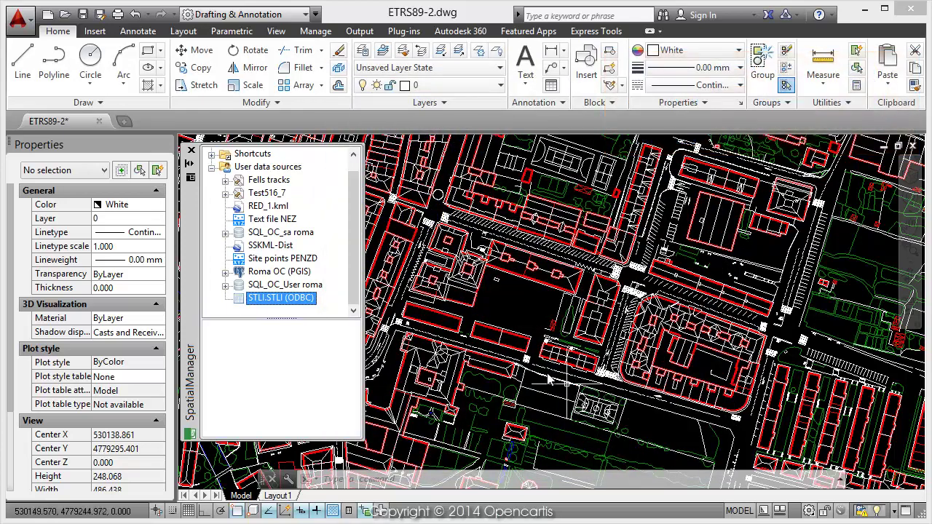
{"action": "right_click", "coordinate": [287, 303]}
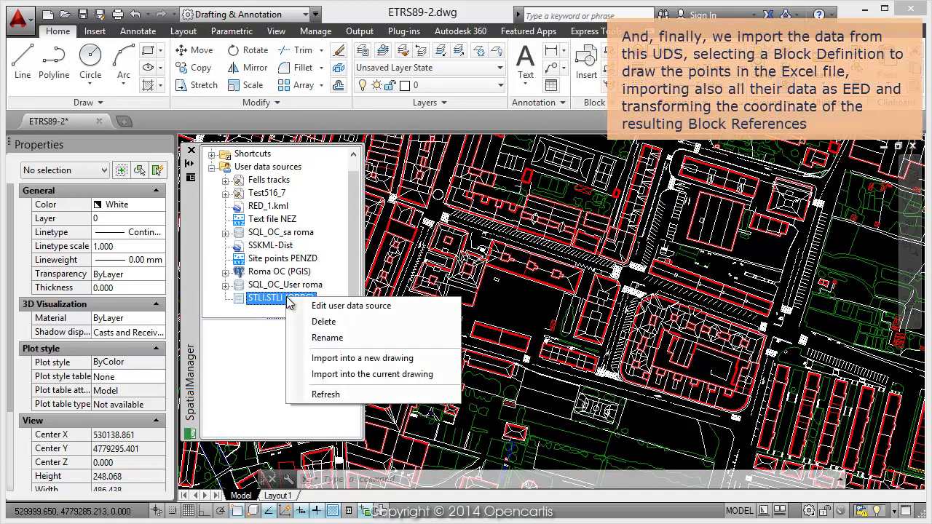
{"action": "left_click", "coordinate": [374, 378]}
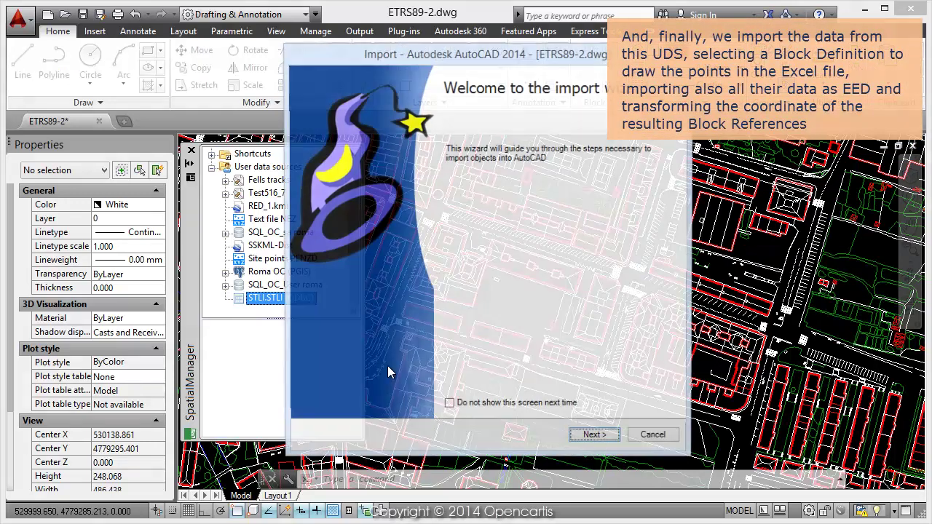
- Choose Import as Blocks and select the Lamp block for the points
{"action": "left_click", "coordinate": [596, 438]}
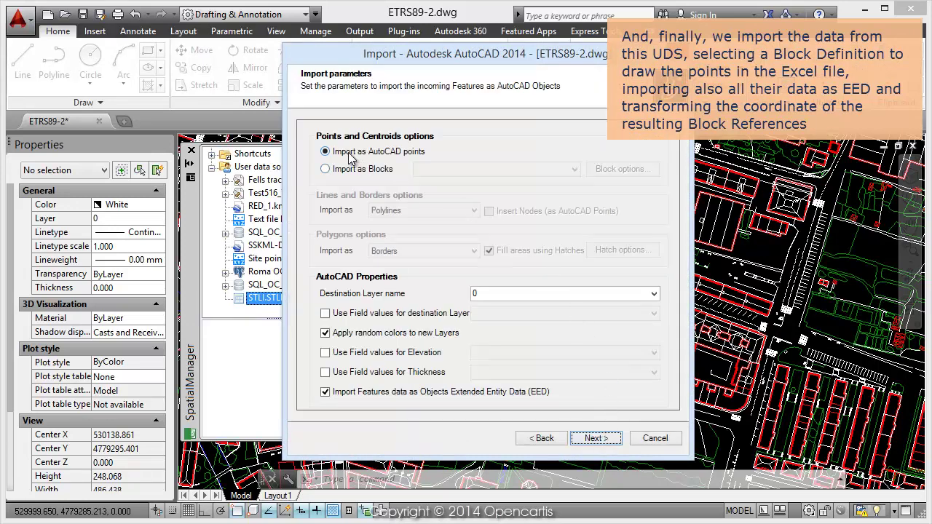
{"action": "left_click", "coordinate": [340, 170]}
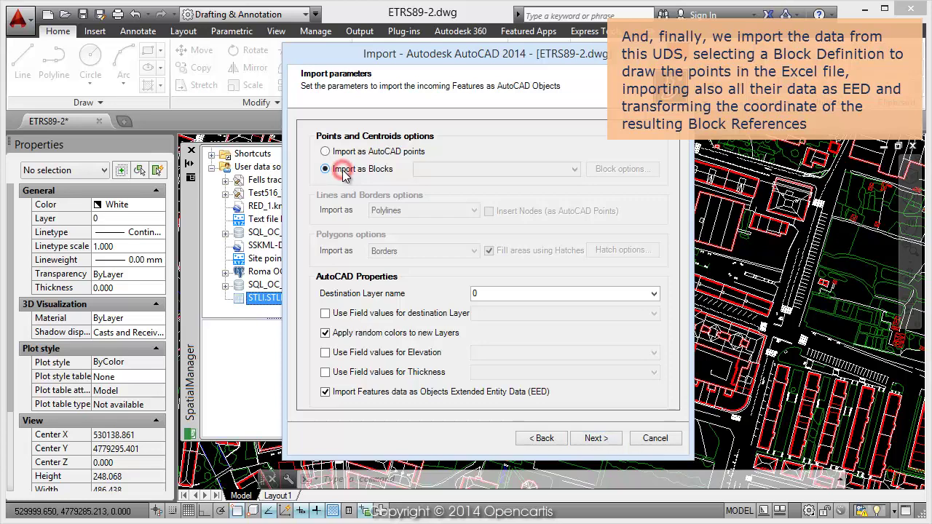
{"action": "left_click", "coordinate": [442, 173]}
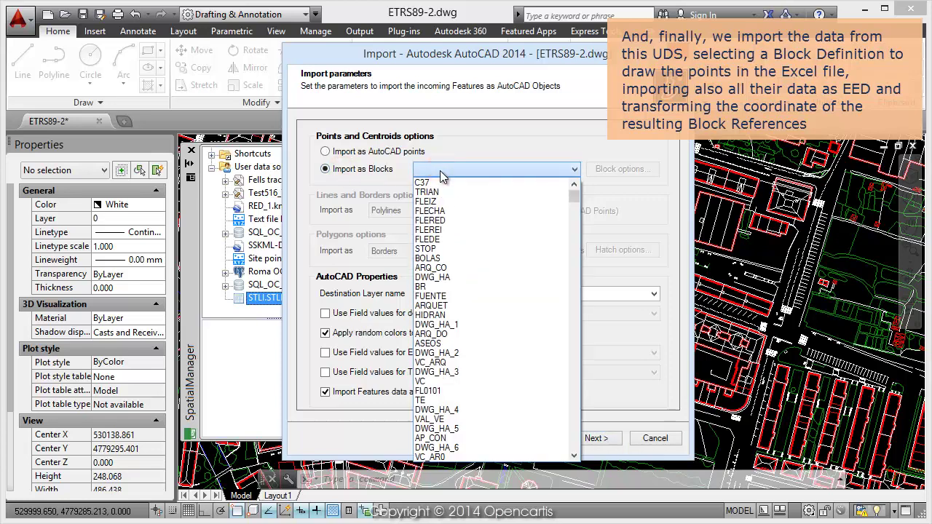
{"action": "left_click_drag", "start_coordinate": [577, 201], "coordinate": [562, 455]}
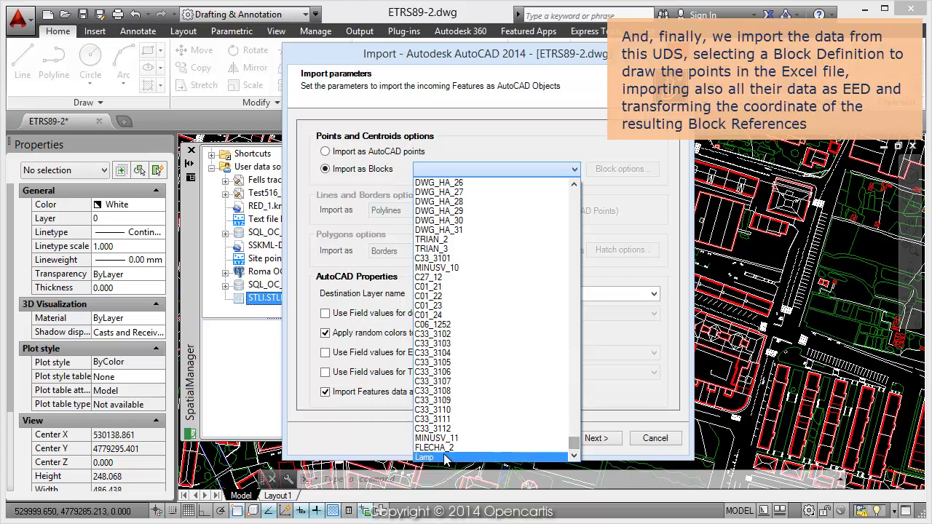
{"action": "left_click", "coordinate": [434, 458]}
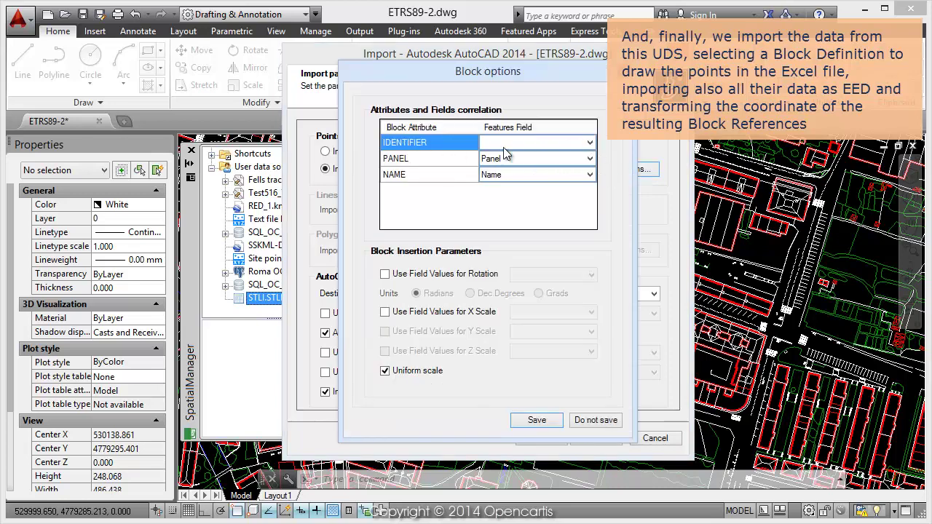
- Set the IDENTIFIER row's Features Field to ID and save the Lamp block options
{"action": "left_click", "coordinate": [590, 144]}
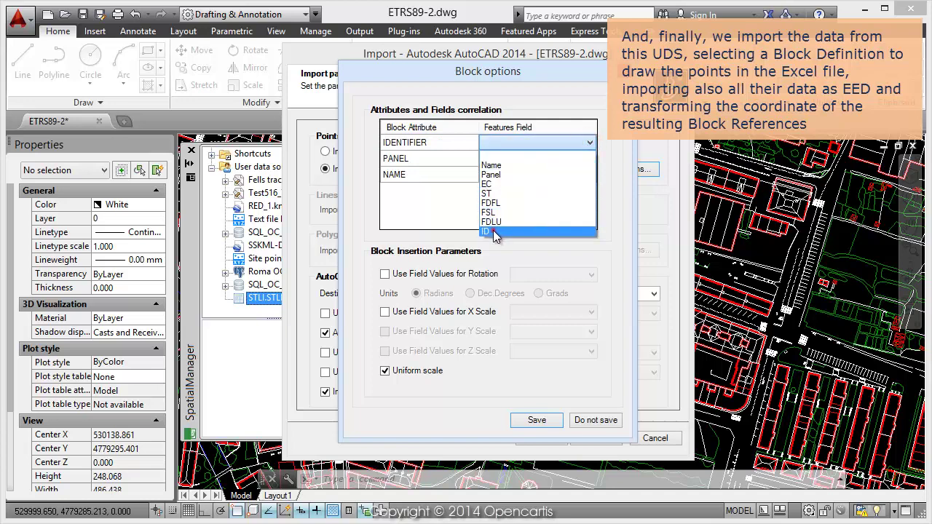
{"action": "left_click", "coordinate": [493, 230]}
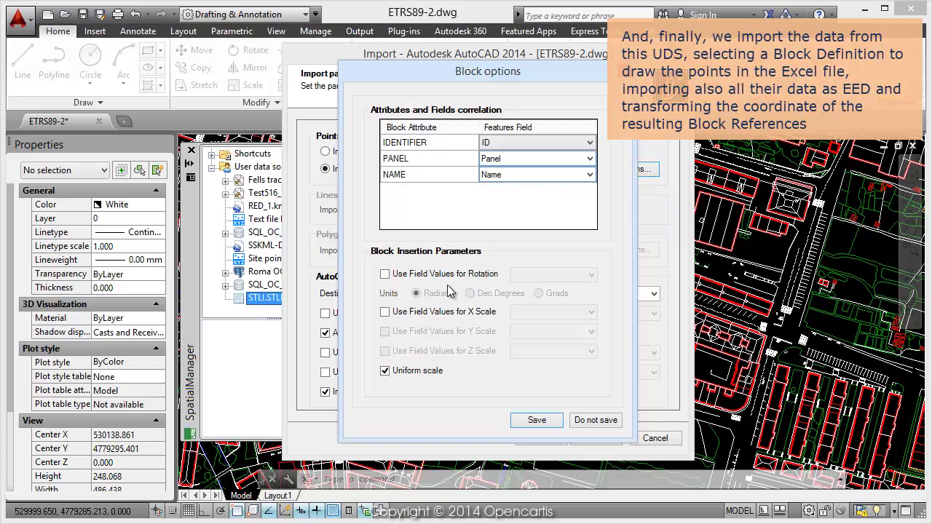
{"action": "left_click", "coordinate": [540, 421]}
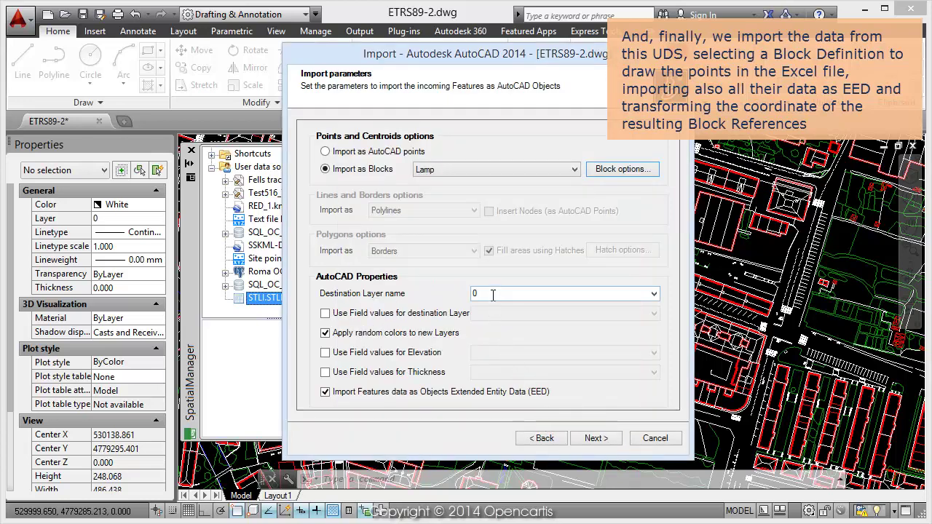
- Set destination layer STLI, keep Import Features data as EED on, and continue
{"action": "double_click", "coordinate": [493, 294]}
{"action": "type", "text": "STLI"}
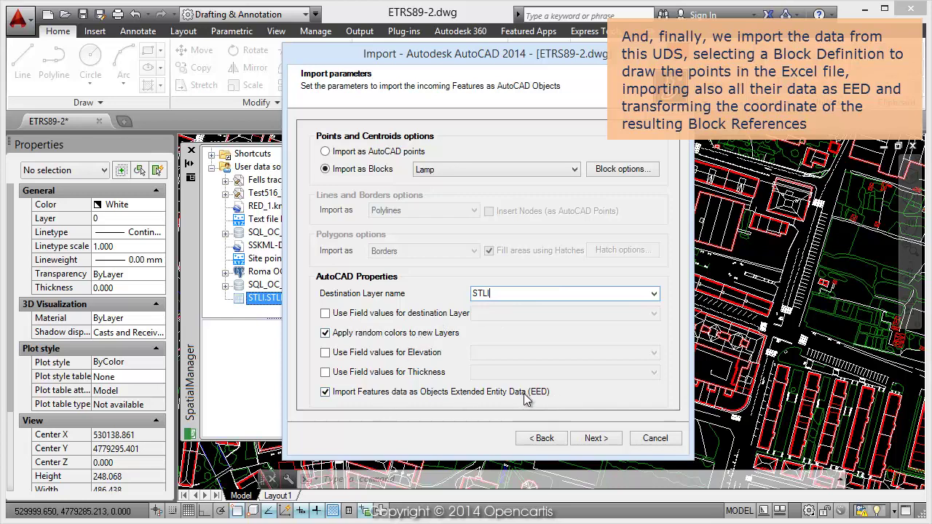
{"action": "left_click", "coordinate": [325, 392]}
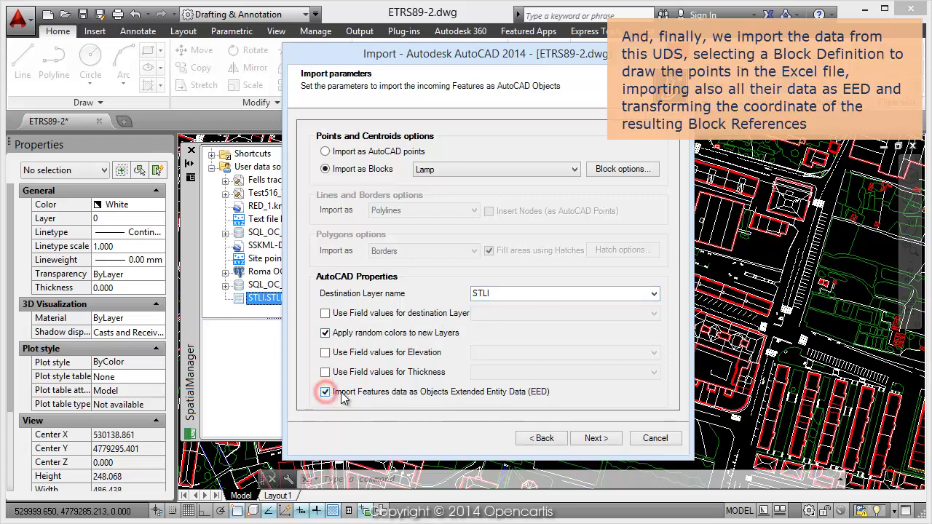
{"action": "left_click", "coordinate": [594, 438]}
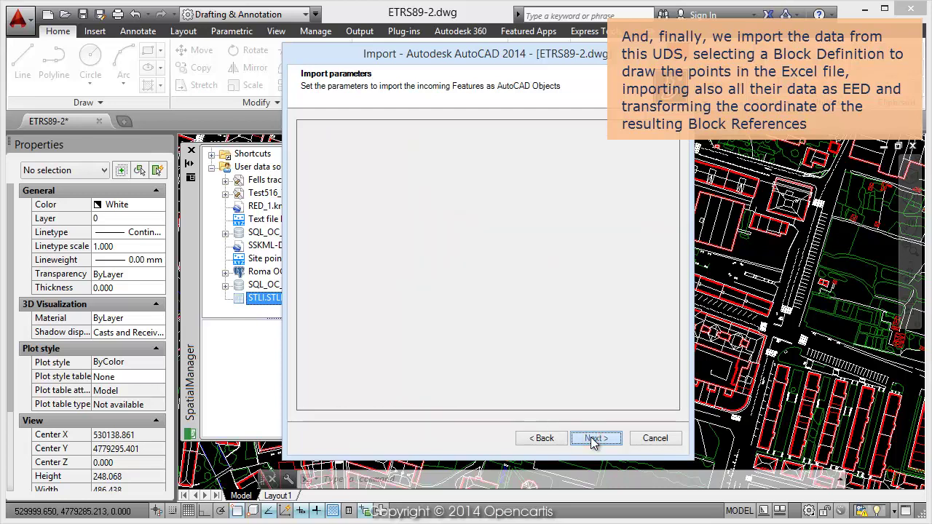
- Transform coordinates from WGS 84 to ETRS89 / UTM zone 30N (25830) and run the import
{"action": "left_click", "coordinate": [359, 141]}
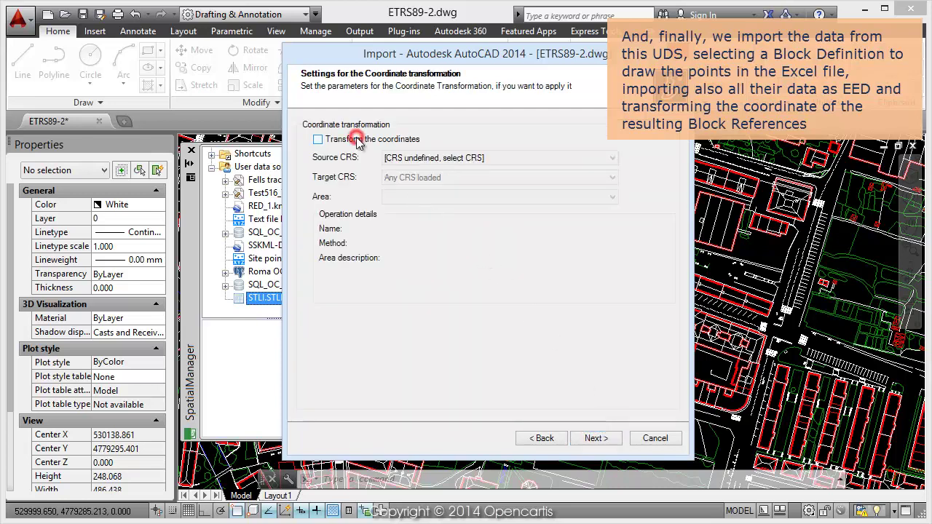
{"action": "left_click", "coordinate": [420, 156]}
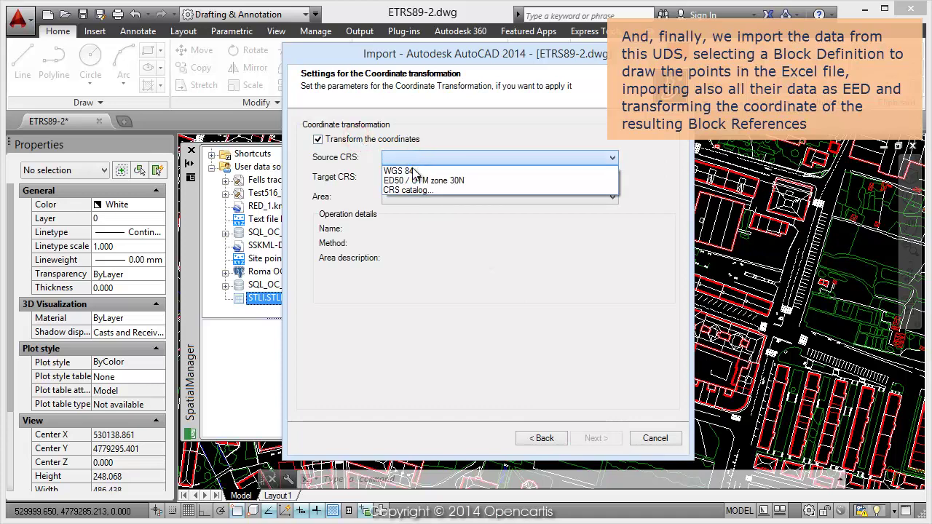
{"action": "left_click", "coordinate": [409, 171]}
{"action": "left_click", "coordinate": [411, 177]}
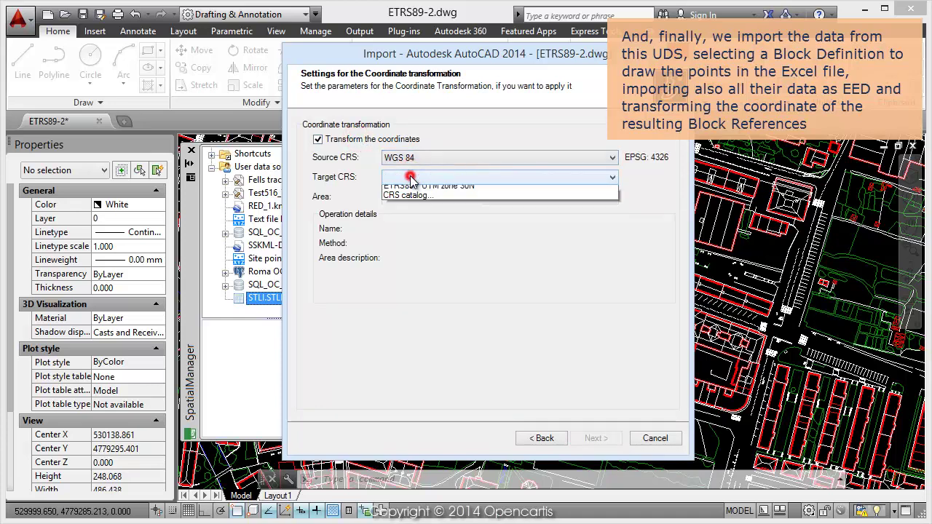
{"action": "left_click", "coordinate": [405, 216]}
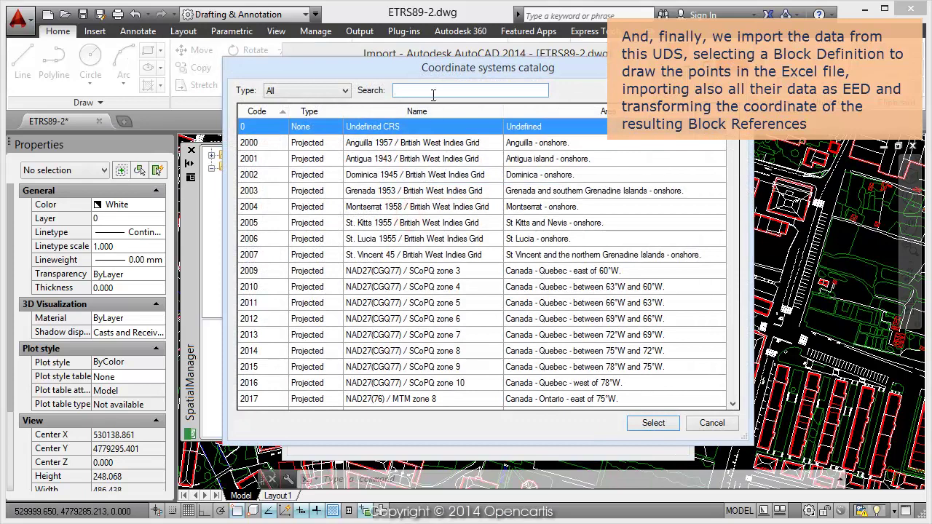
{"action": "type", "text": "et"}
{"action": "type", "text": "rs89"}
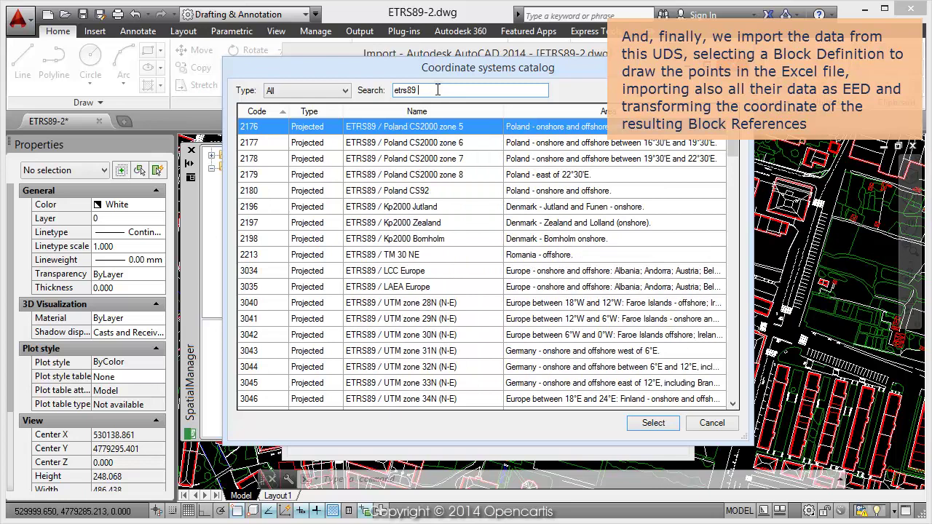
{"action": "type", "text": " utm"}
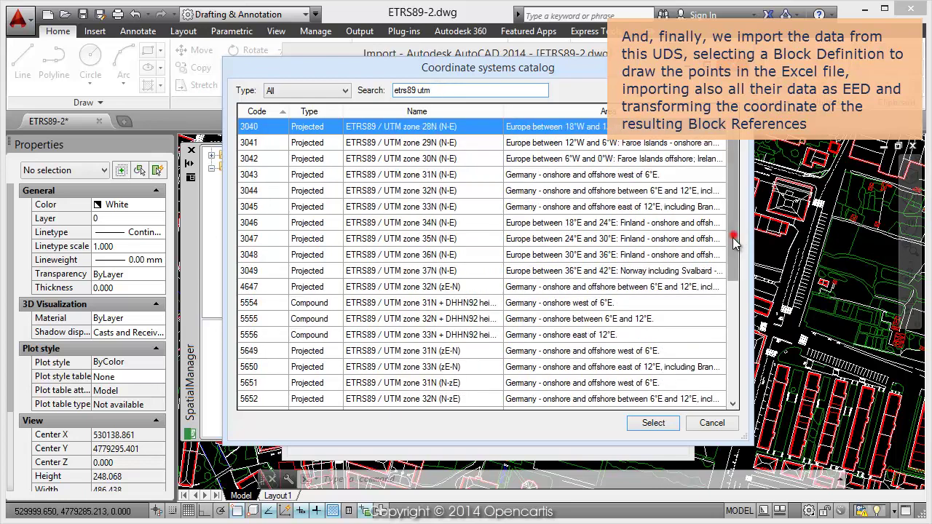
{"action": "left_click_drag", "start_coordinate": [732, 237], "coordinate": [728, 375]}
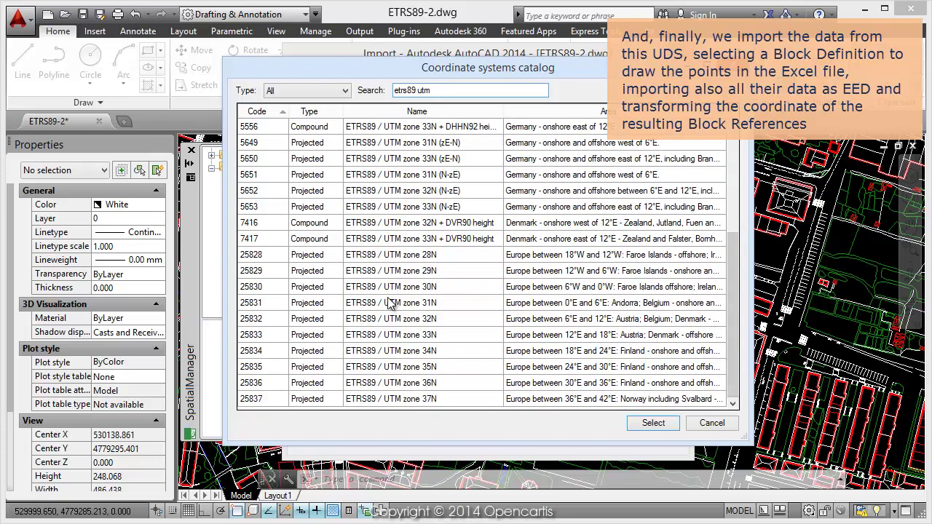
{"action": "left_click", "coordinate": [396, 287]}
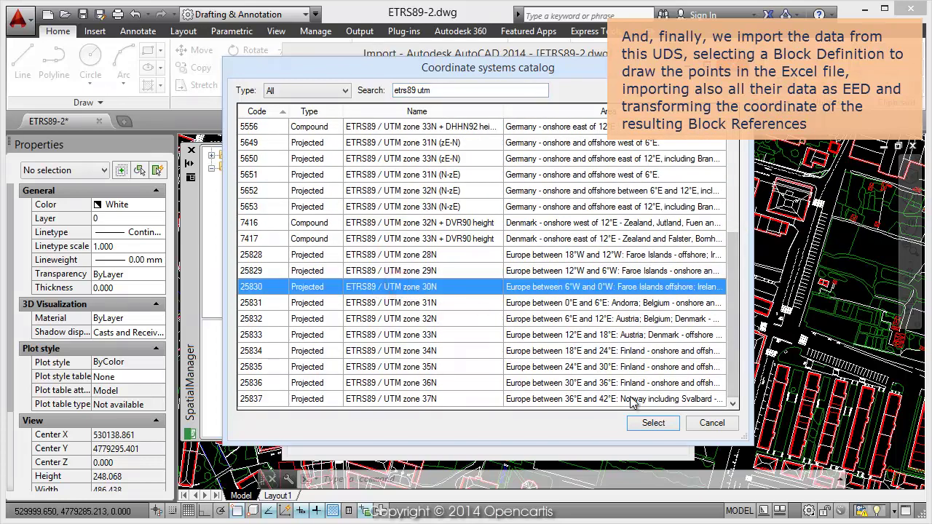
{"action": "left_click", "coordinate": [653, 423]}
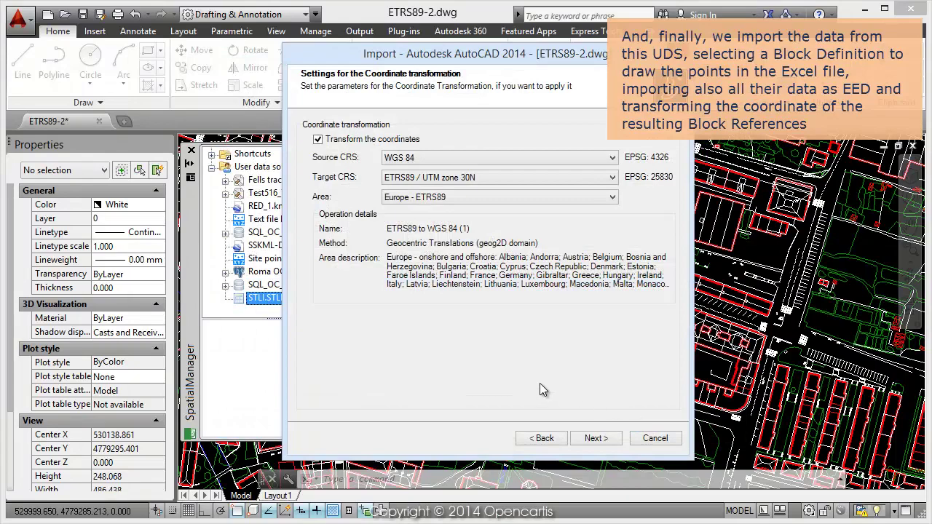
{"action": "left_click", "coordinate": [593, 438]}
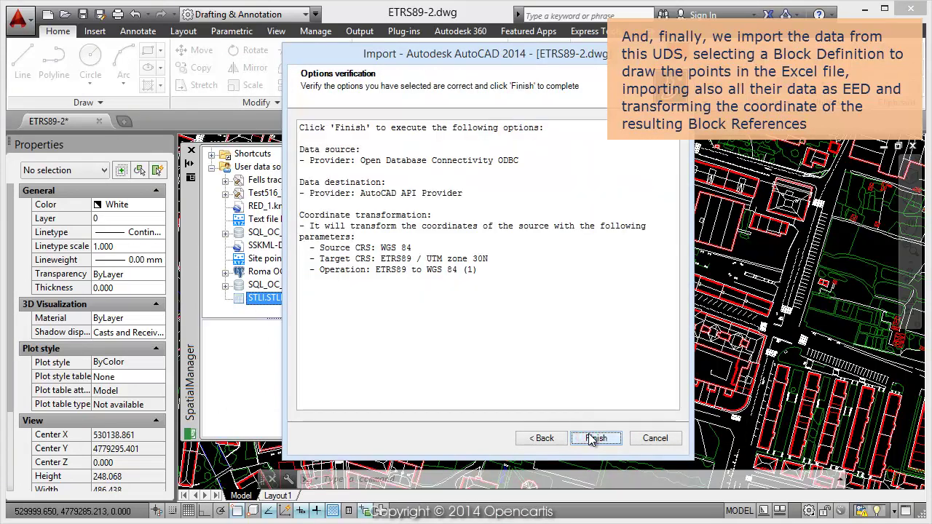
{"action": "left_click", "coordinate": [590, 436]}
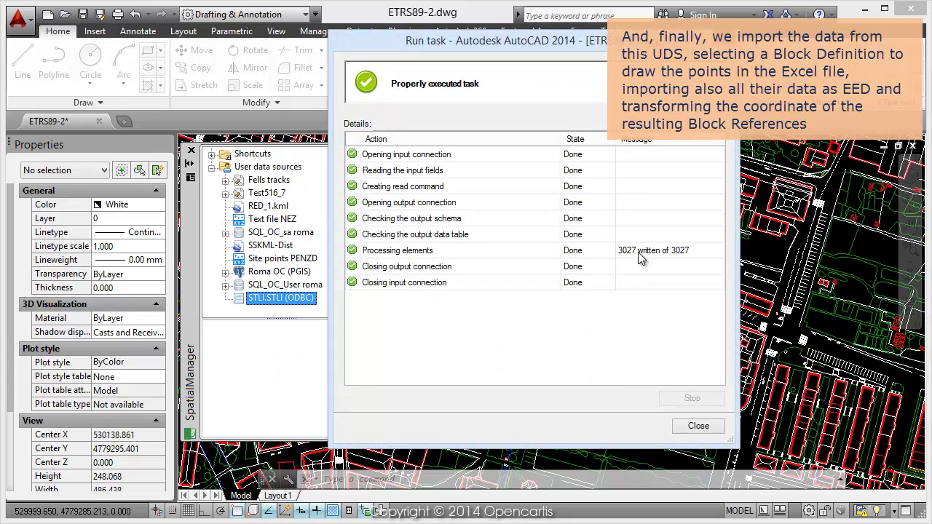
- Dismiss the task report and zoom onto the Lamp block labelled 111101, CM022, 022.013.4
{"action": "left_click", "coordinate": [698, 428]}
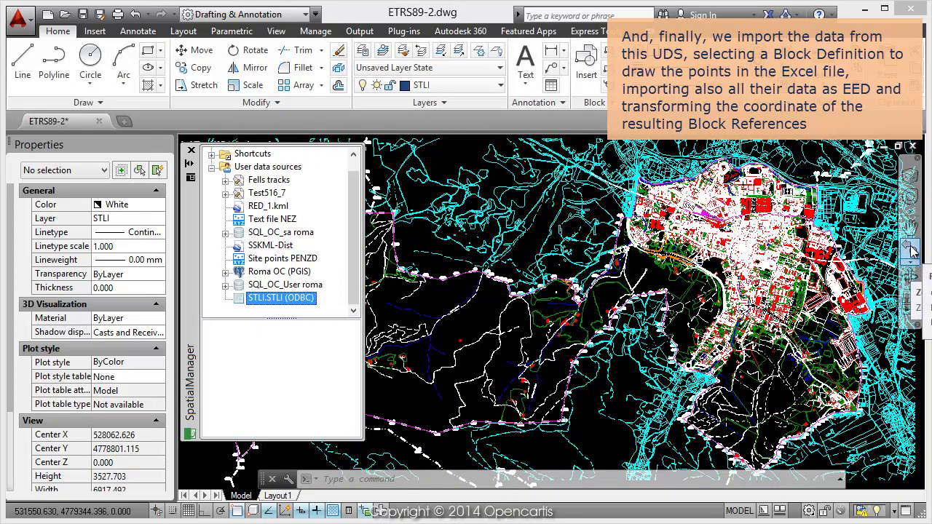
{"action": "left_click", "coordinate": [911, 251]}
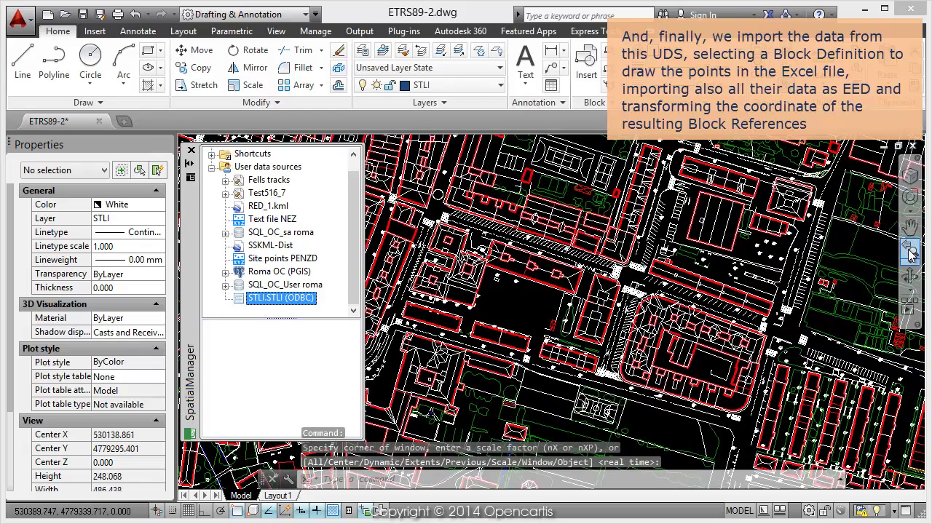
{"action": "scroll", "coordinate": [677, 291], "scroll_direction": "up", "scroll_amount": 3}
{"action": "scroll", "coordinate": [677, 291], "scroll_direction": "up", "scroll_amount": 3}
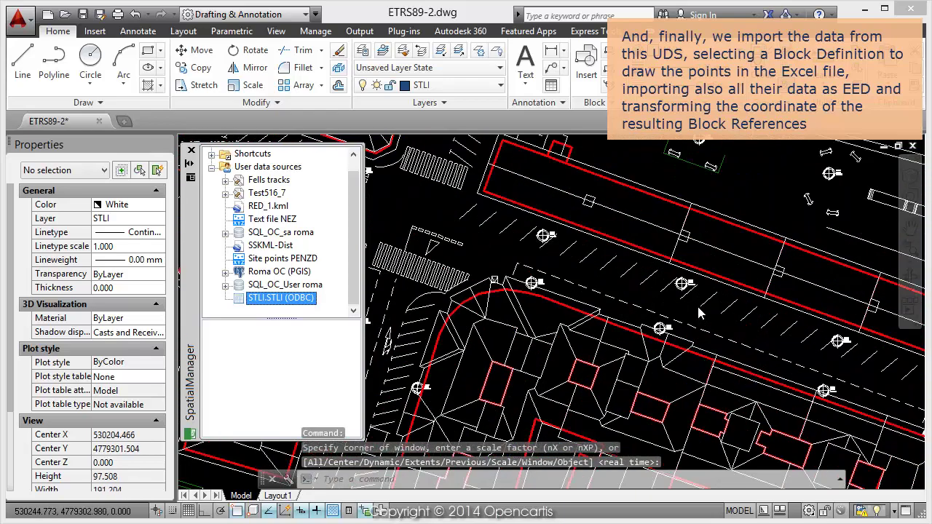
{"action": "scroll", "coordinate": [677, 291], "scroll_direction": "up", "scroll_amount": 2}
{"action": "scroll", "coordinate": [677, 291], "scroll_direction": "up", "scroll_amount": 2}
{"action": "scroll", "coordinate": [673, 302], "scroll_direction": "up", "scroll_amount": 2}
{"action": "scroll", "coordinate": [668, 313], "scroll_direction": "up", "scroll_amount": 2}
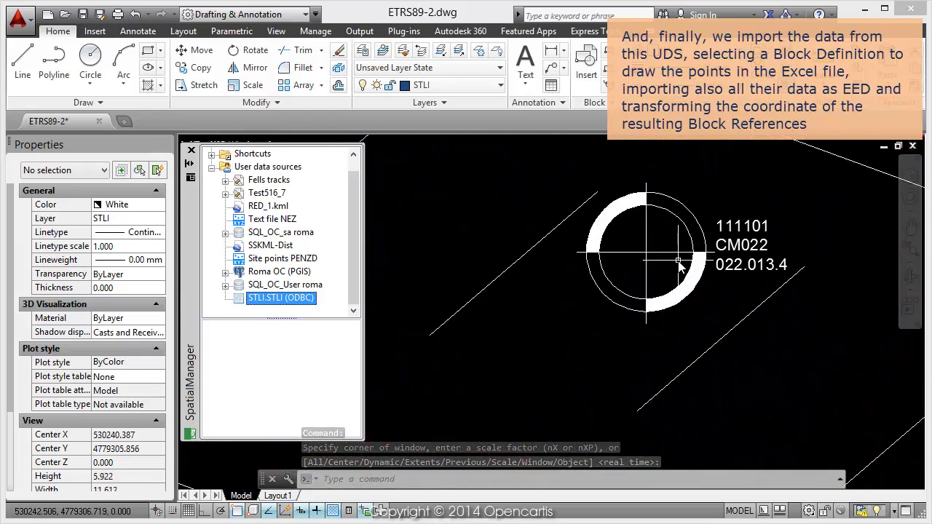
{"action": "scroll", "coordinate": [665, 321], "scroll_direction": "up", "scroll_amount": 2}
{"action": "middle_click_drag", "start_coordinate": [665, 321], "coordinate": [661, 337]}
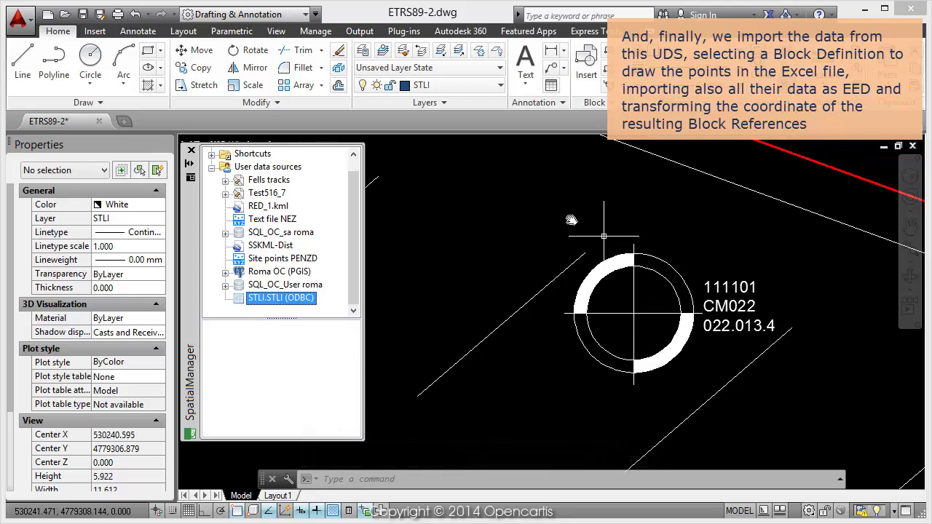
- Give layer STLI index colour 2 (yellow) and regenerate the drawing with REGEN
{"action": "left_click", "coordinate": [363, 50]}
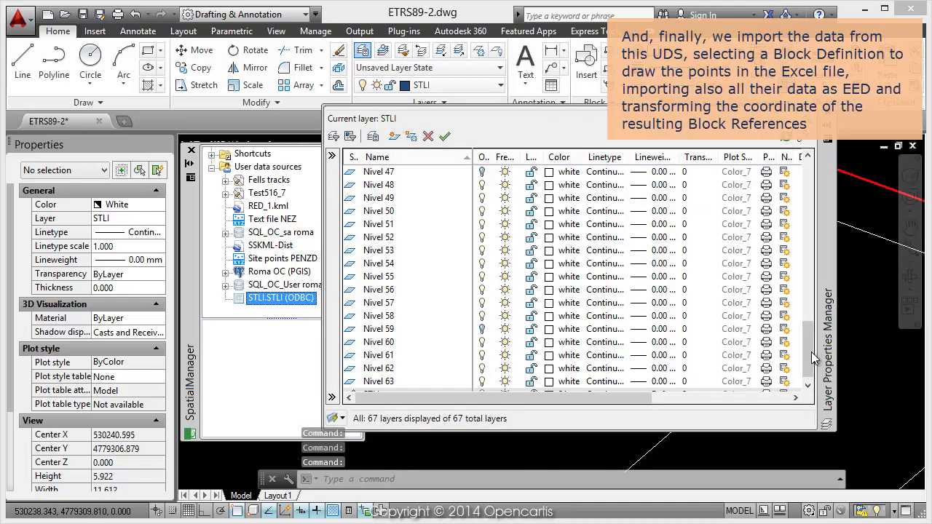
{"action": "left_click_drag", "start_coordinate": [810, 353], "coordinate": [811, 362]}
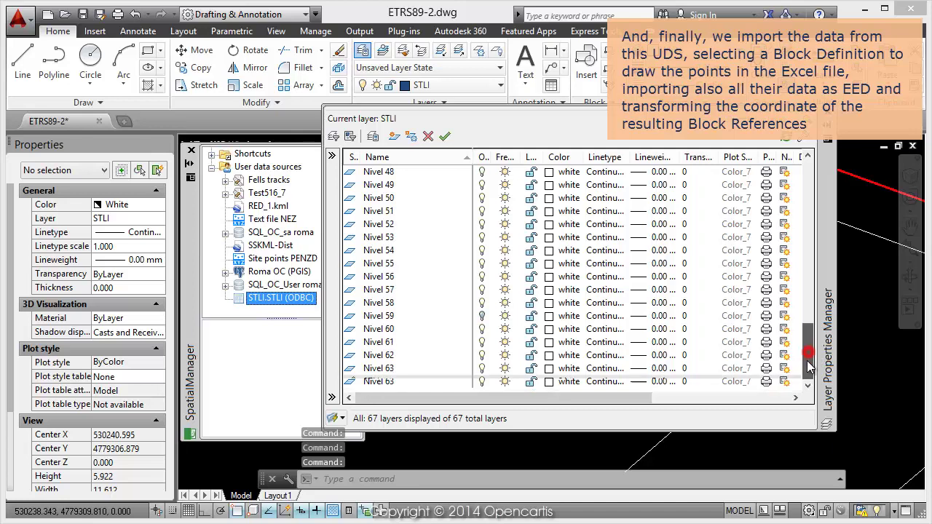
{"action": "left_click", "coordinate": [547, 382]}
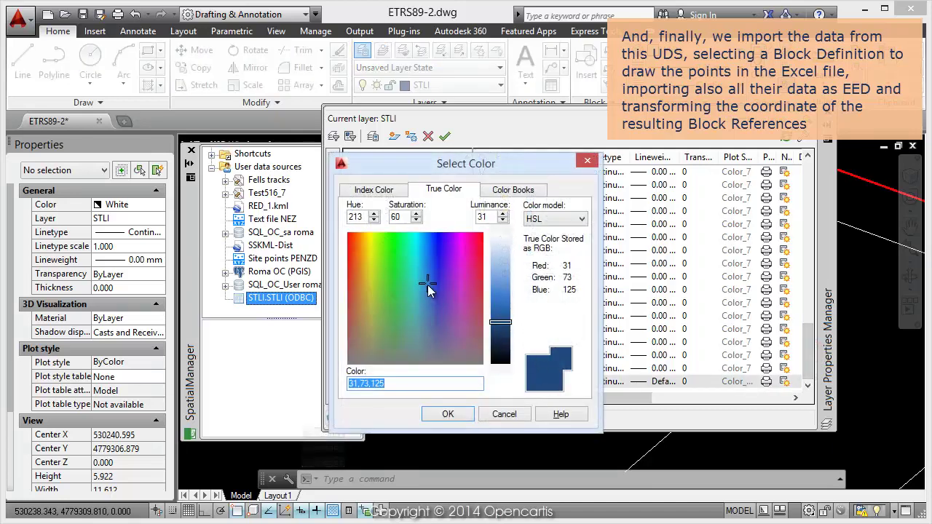
{"action": "left_click", "coordinate": [359, 188]}
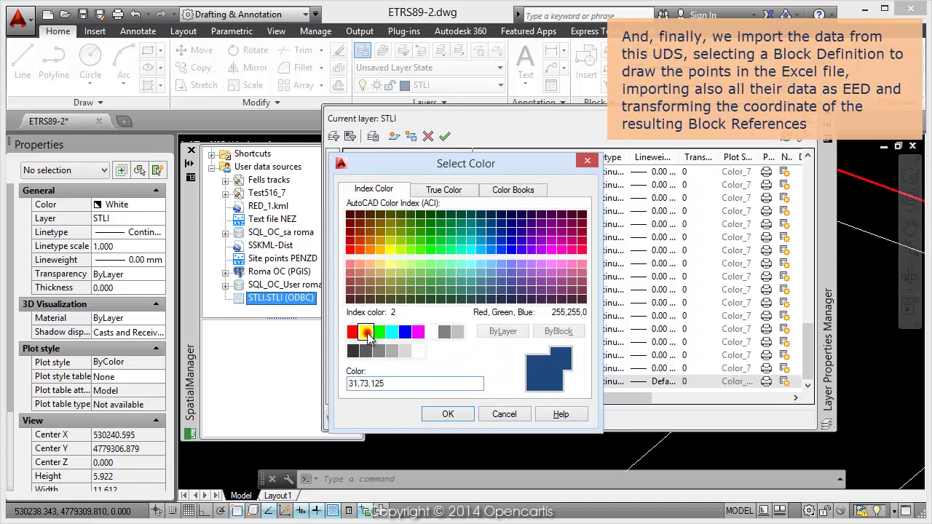
{"action": "left_click", "coordinate": [365, 331]}
{"action": "left_click", "coordinate": [444, 414]}
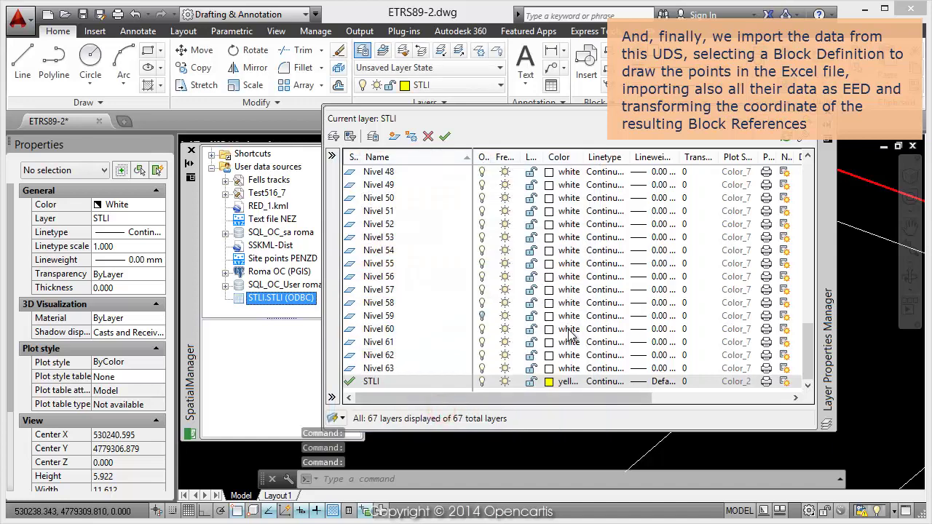
{"action": "left_click", "coordinate": [827, 124]}
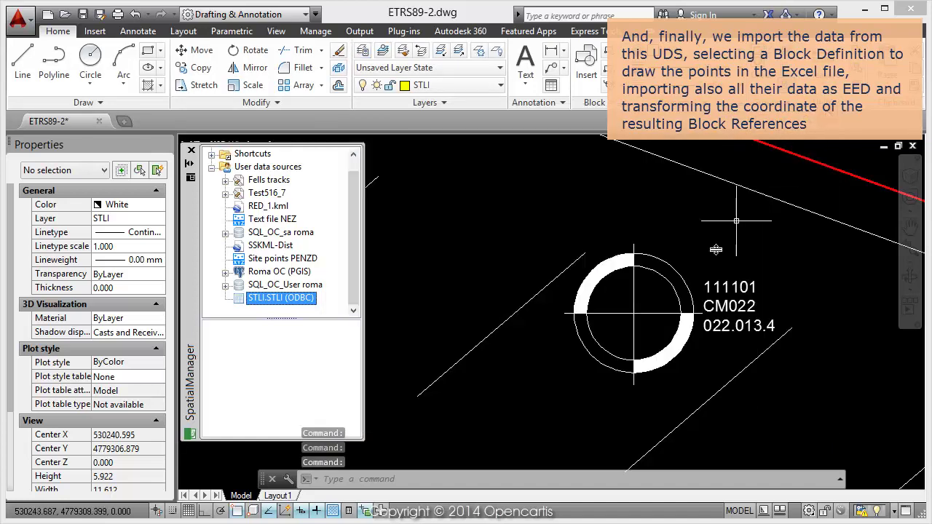
{"action": "type", "text": "regen"}
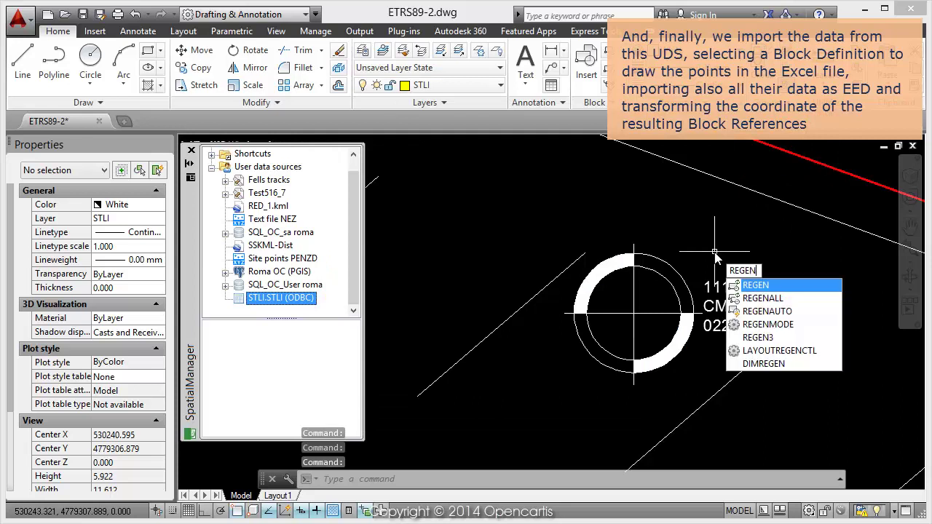
{"action": "key", "text": "Return"}
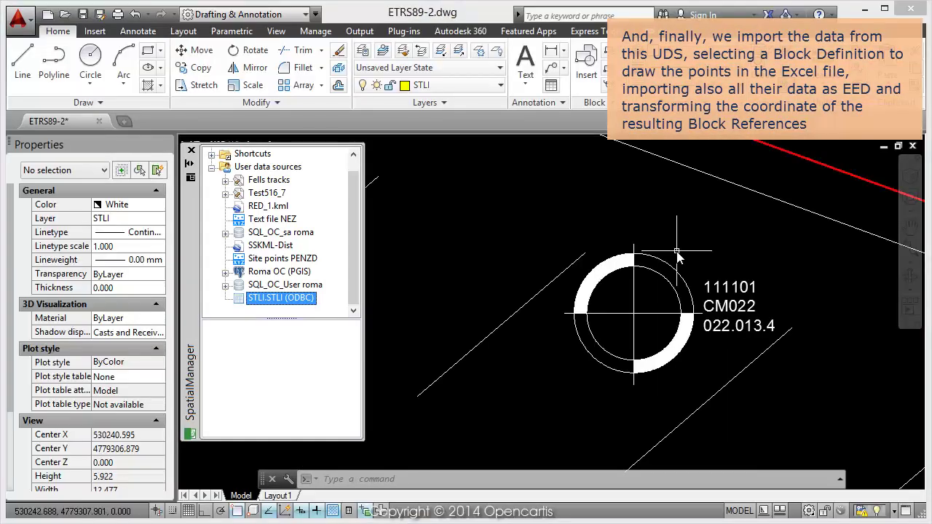
- Select lamp block 111127 to read its STLI layer and EED data: Panel CM022, EC 7, ST 9810, FDLU 0.92
{"action": "scroll", "coordinate": [674, 273], "scroll_direction": "down", "scroll_amount": 2}
{"action": "scroll", "coordinate": [664, 259], "scroll_direction": "up", "scroll_amount": 4}
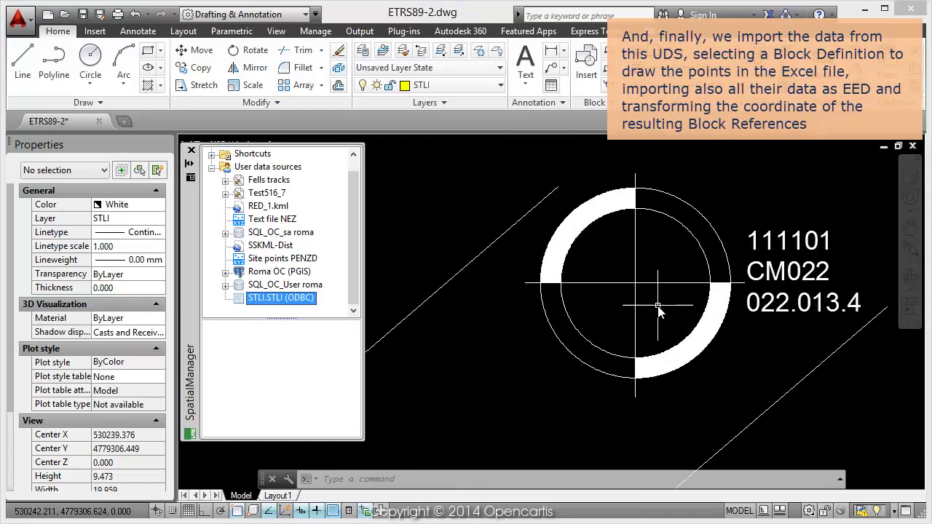
{"action": "scroll", "coordinate": [684, 284], "scroll_direction": "down", "scroll_amount": 2}
{"action": "scroll", "coordinate": [693, 294], "scroll_direction": "down", "scroll_amount": 2}
{"action": "scroll", "coordinate": [670, 335], "scroll_direction": "down", "scroll_amount": 2}
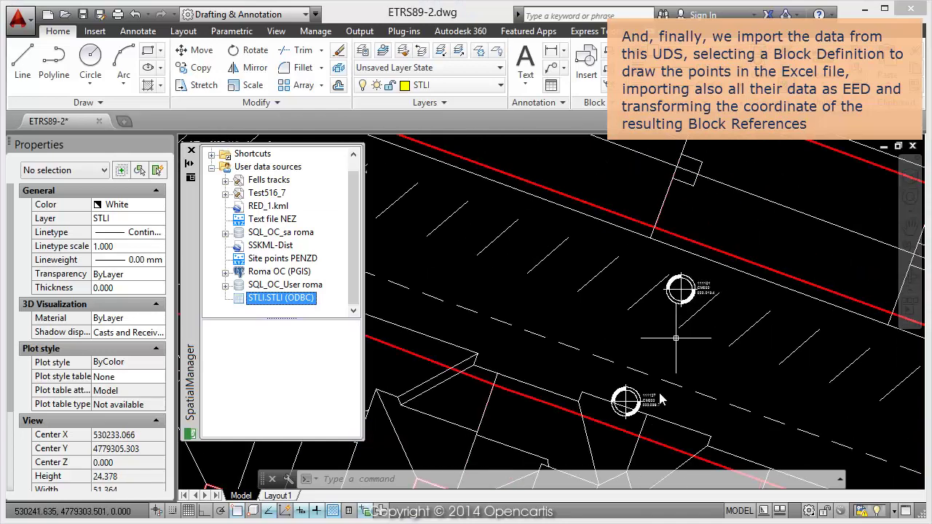
{"action": "scroll", "coordinate": [655, 321], "scroll_direction": "down", "scroll_amount": 2}
{"action": "scroll", "coordinate": [653, 321], "scroll_direction": "down", "scroll_amount": 2}
{"action": "scroll", "coordinate": [653, 320], "scroll_direction": "up", "scroll_amount": 5}
{"action": "scroll", "coordinate": [644, 277], "scroll_direction": "up", "scroll_amount": 5}
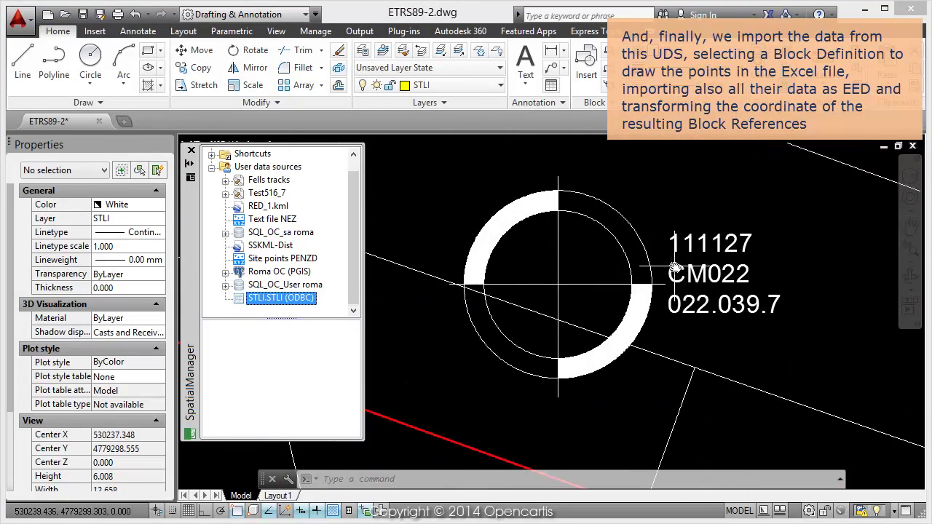
{"action": "left_click", "coordinate": [642, 241]}
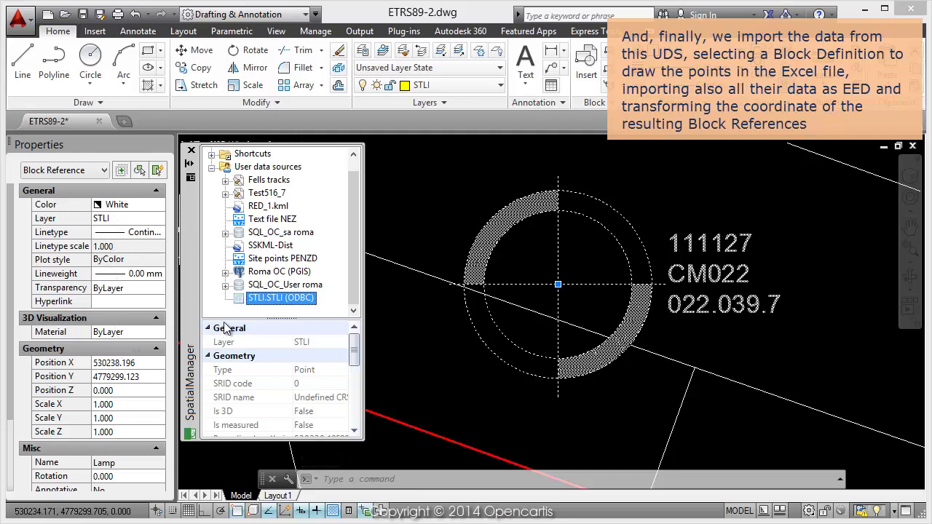
{"action": "left_click_drag", "start_coordinate": [353, 344], "coordinate": [352, 403]}
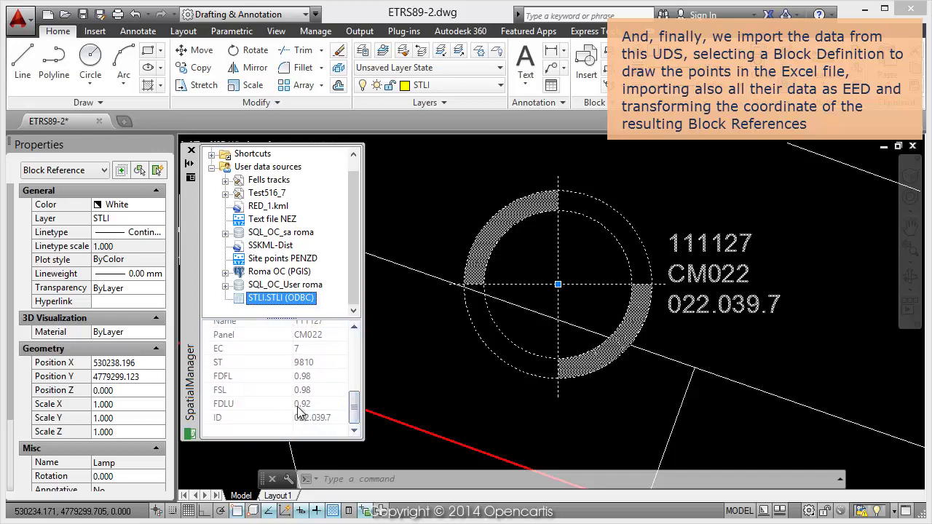
- Add overlapping lamp 111102 to the selection to compare shared EED: Panel CM022, FDFL 0.98, FDLU 0.92
{"action": "scroll", "coordinate": [688, 305], "scroll_direction": "down", "scroll_amount": 3}
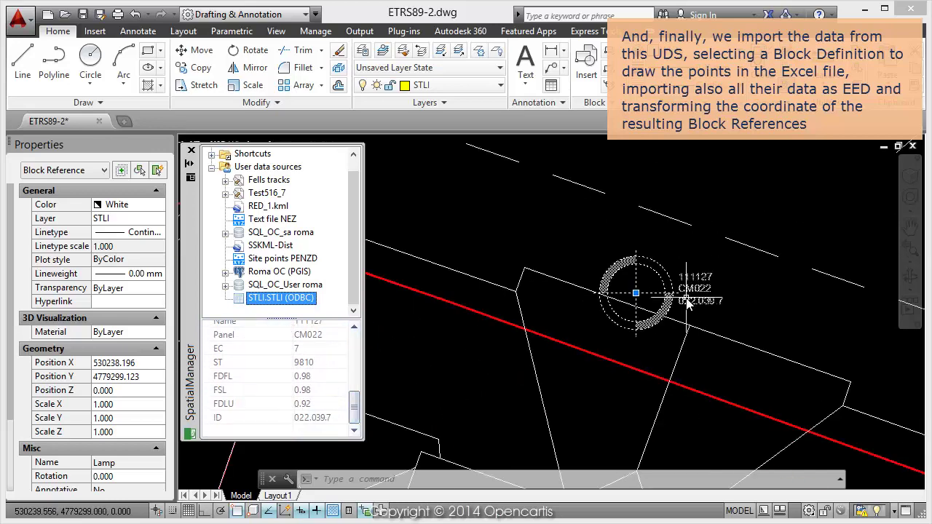
{"action": "scroll", "coordinate": [688, 304], "scroll_direction": "down", "scroll_amount": 1}
{"action": "scroll", "coordinate": [677, 308], "scroll_direction": "down", "scroll_amount": 2}
{"action": "scroll", "coordinate": [669, 310], "scroll_direction": "down", "scroll_amount": 2}
{"action": "scroll", "coordinate": [665, 312], "scroll_direction": "down", "scroll_amount": 1}
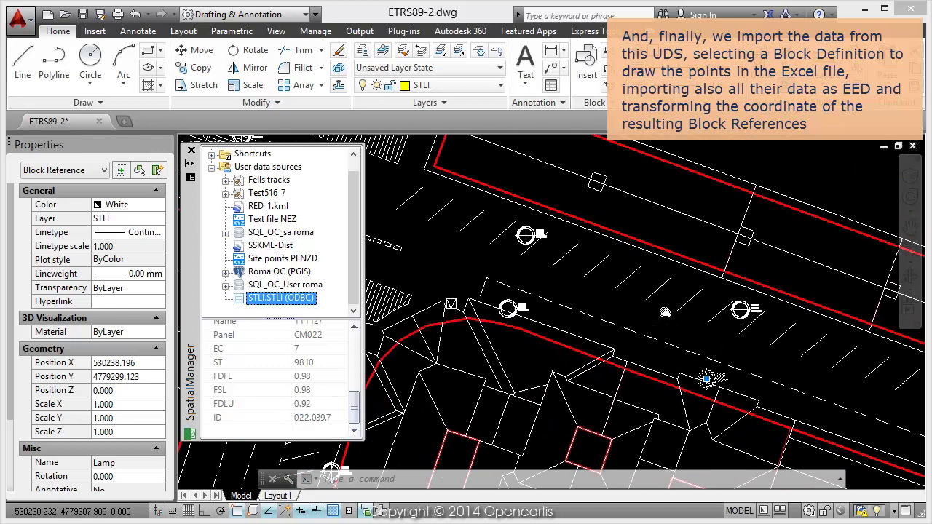
{"action": "scroll", "coordinate": [699, 375], "scroll_direction": "up", "scroll_amount": 1}
{"action": "scroll", "coordinate": [634, 306], "scroll_direction": "up", "scroll_amount": 2}
{"action": "scroll", "coordinate": [575, 284], "scroll_direction": "up", "scroll_amount": 1}
{"action": "scroll", "coordinate": [562, 294], "scroll_direction": "up", "scroll_amount": 1}
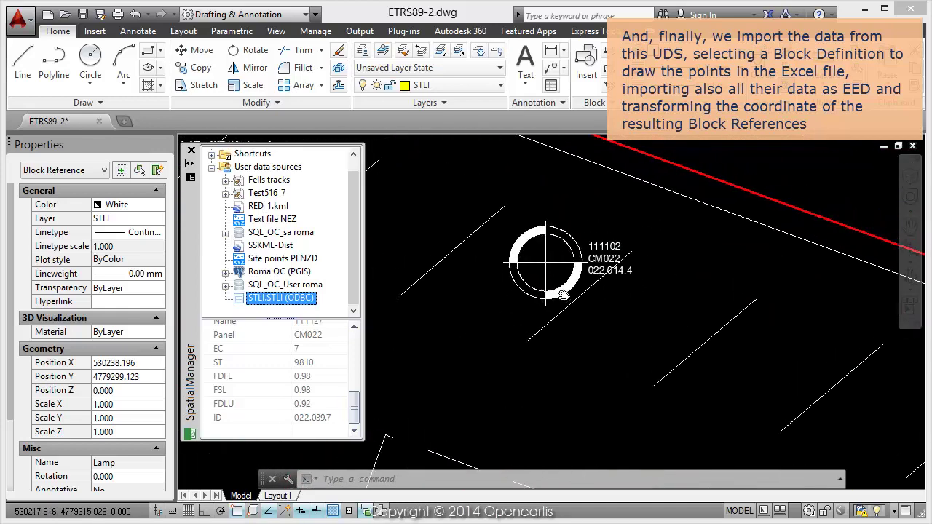
{"action": "scroll", "coordinate": [562, 294], "scroll_direction": "up", "scroll_amount": 1}
{"action": "scroll", "coordinate": [593, 262], "scroll_direction": "up", "scroll_amount": 1}
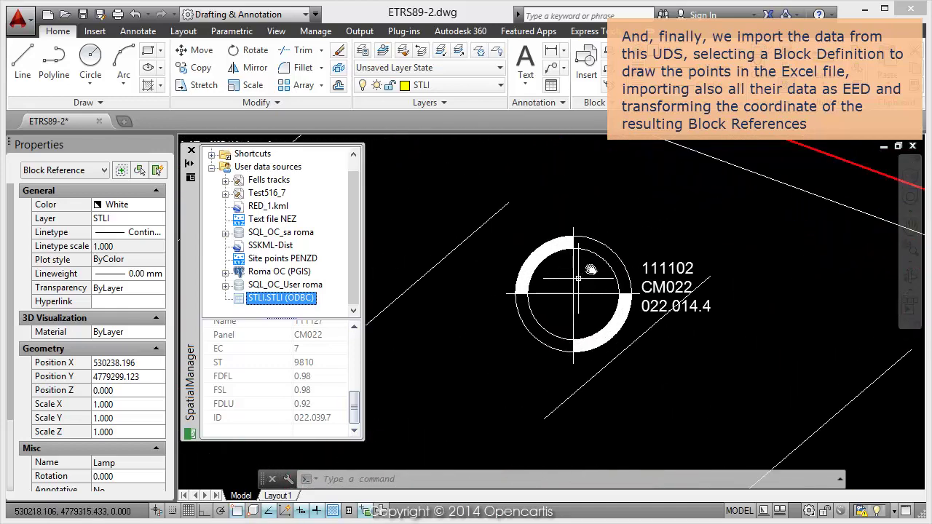
{"action": "left_click", "coordinate": [605, 246]}
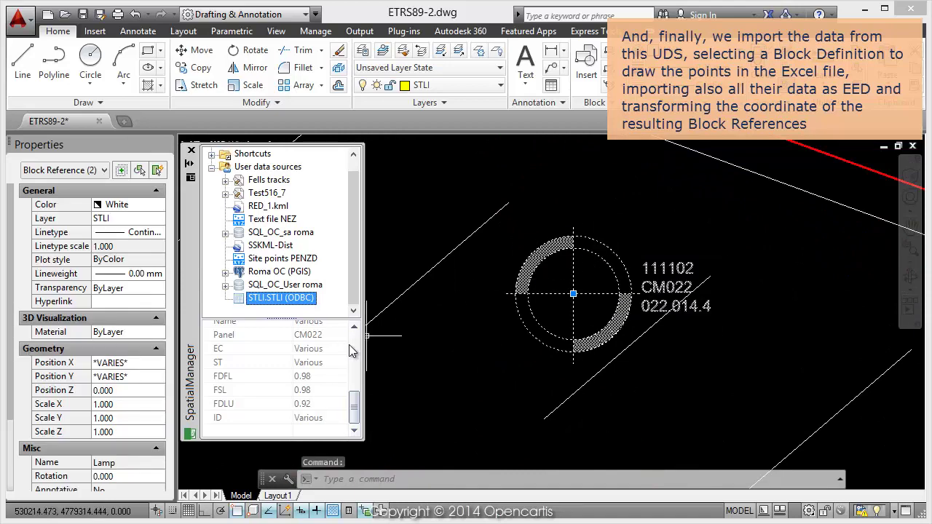
{"action": "left_click_drag", "start_coordinate": [354, 409], "coordinate": [354, 393]}
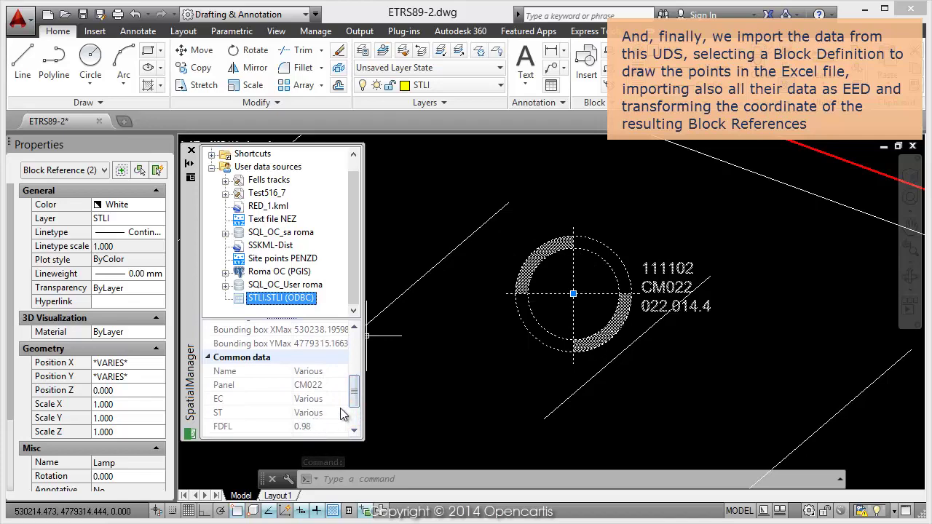
{"action": "left_click_drag", "start_coordinate": [354, 394], "coordinate": [354, 409]}
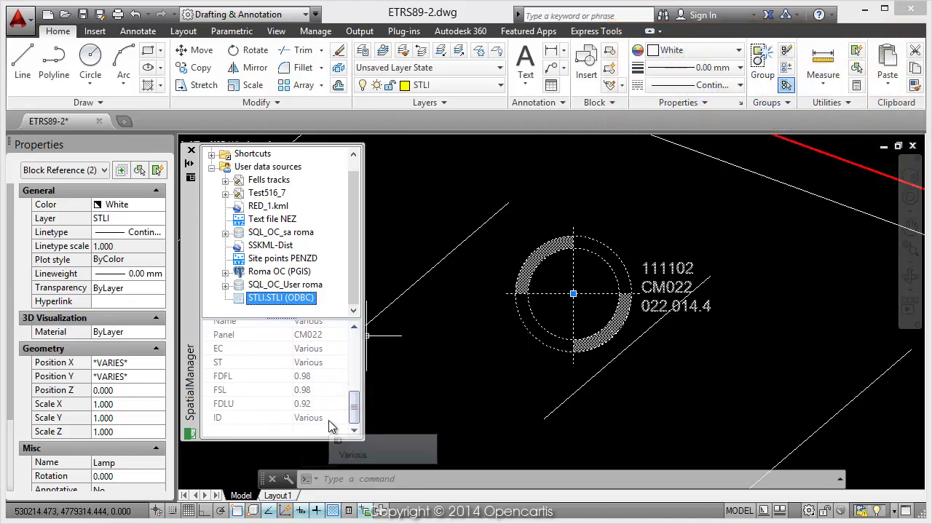